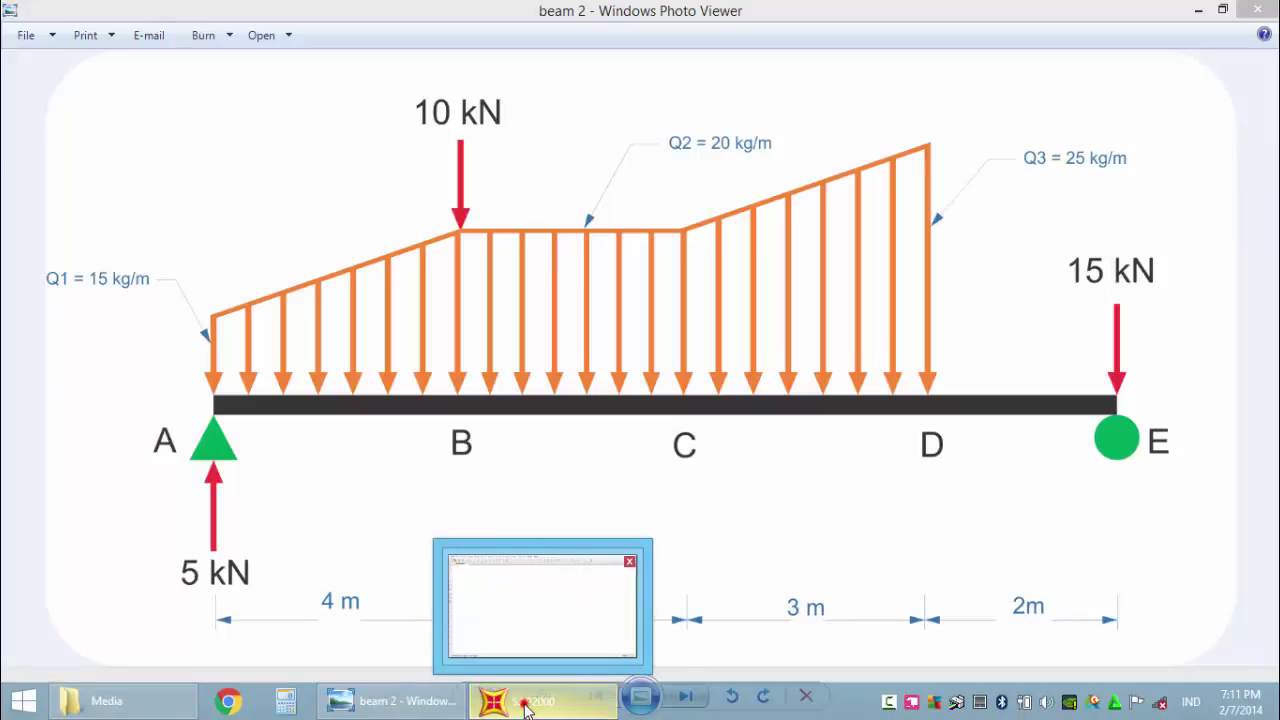
- Switch to SAP2000 and start a new model from the Beam template with units Kgf, m, C
click(527, 704)
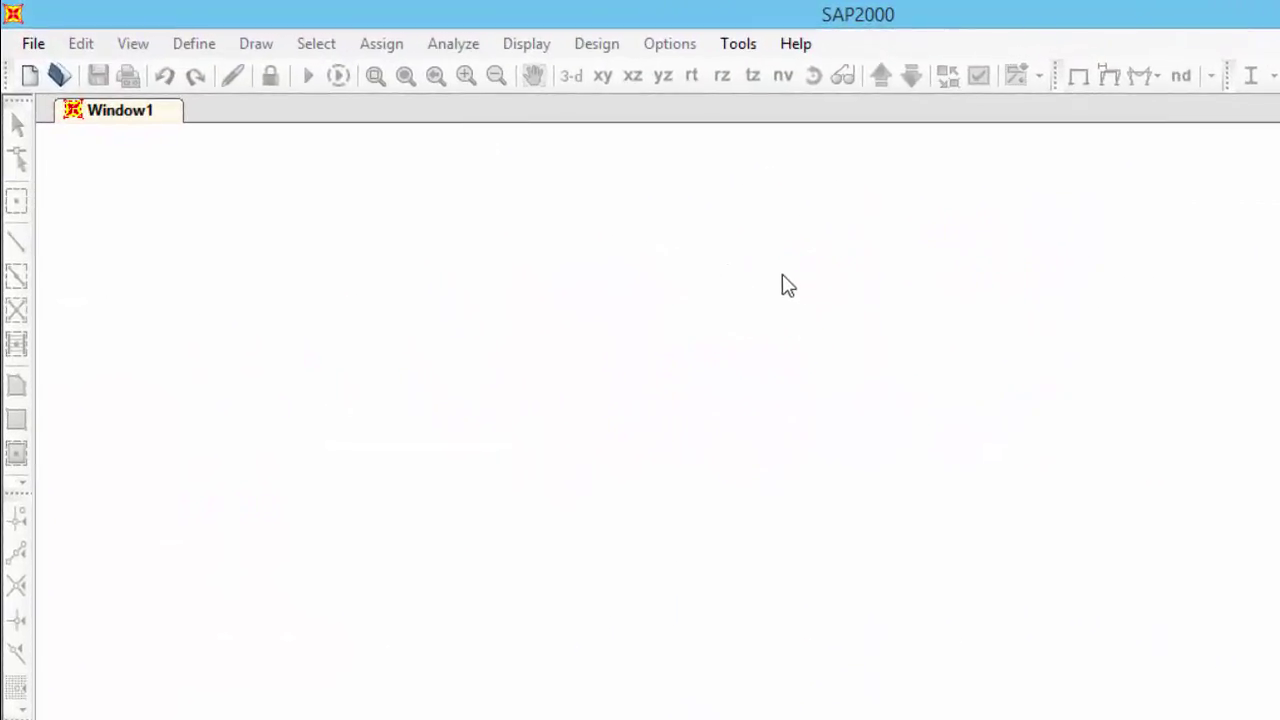
click(25, 84)
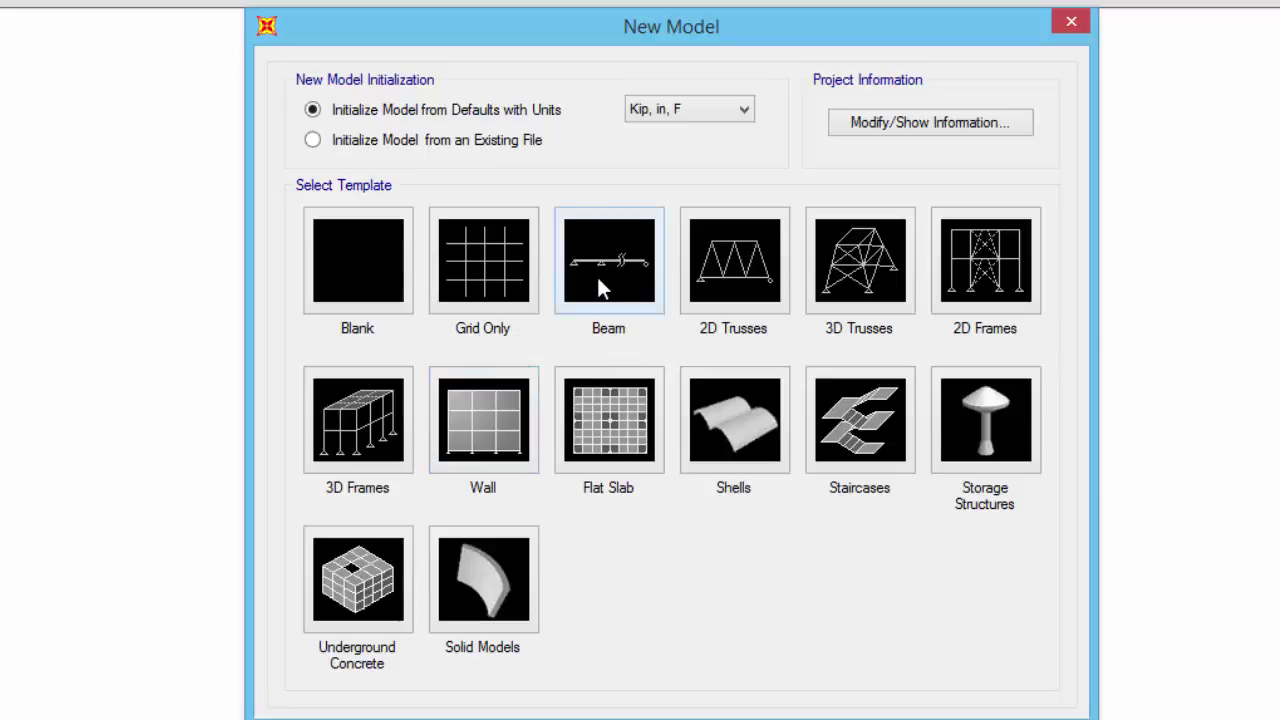
click(743, 113)
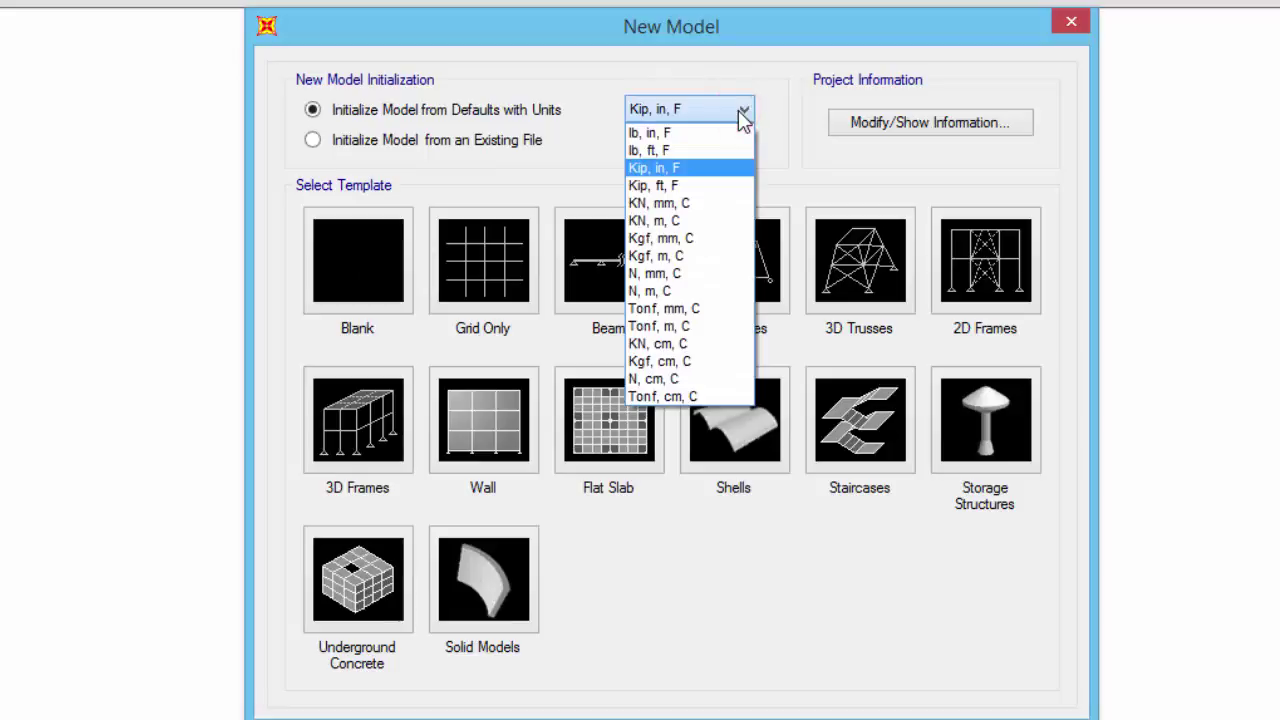
click(688, 257)
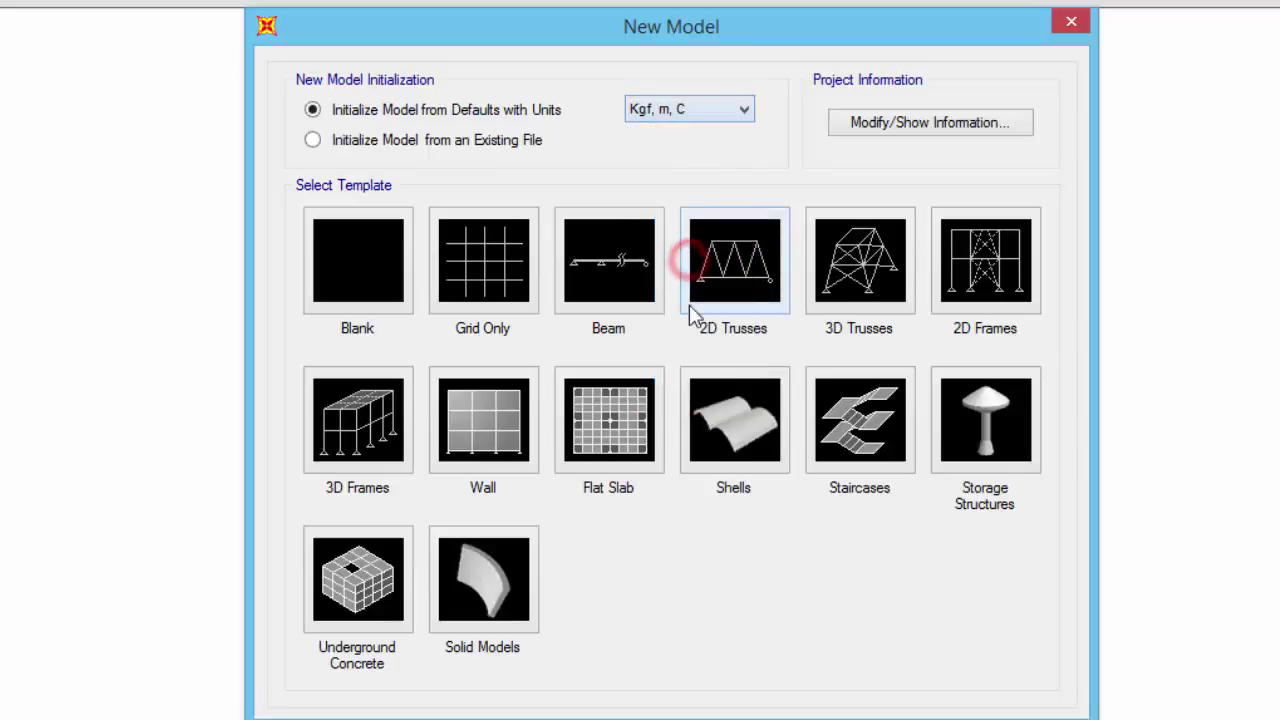
click(621, 255)
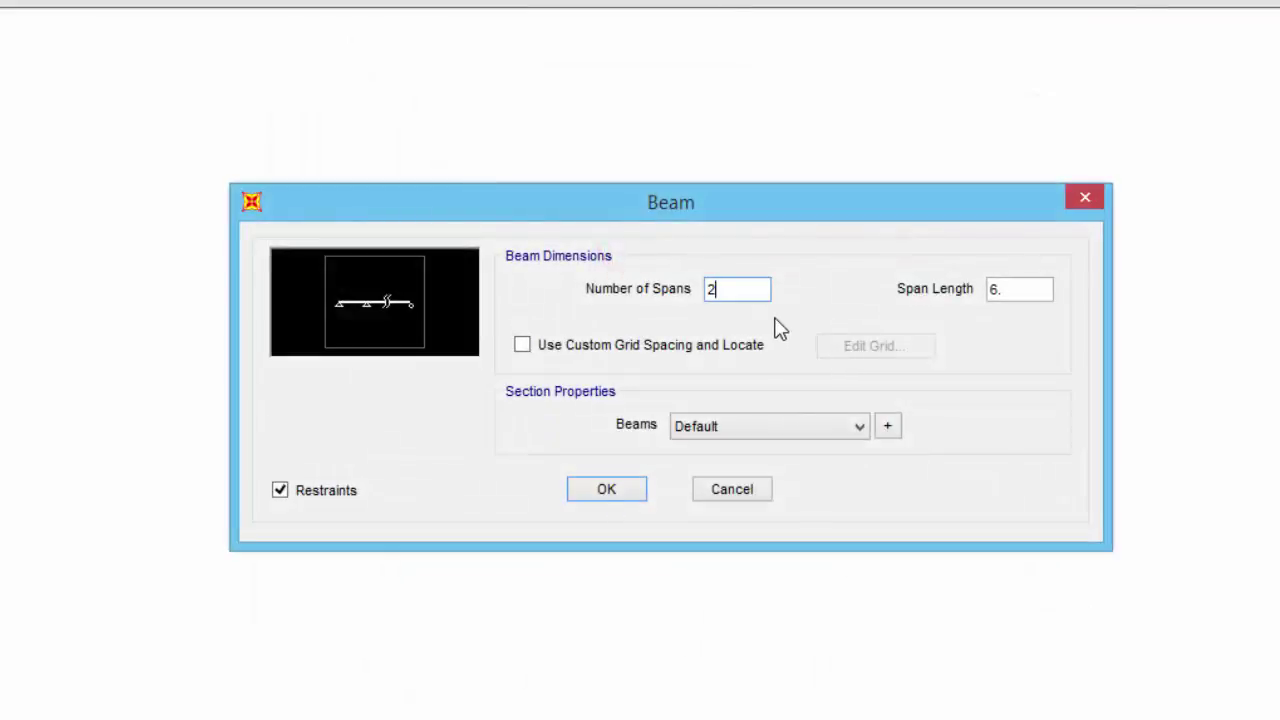
- Create the beam with 1 span and a span length of 12 m
click(735, 290)
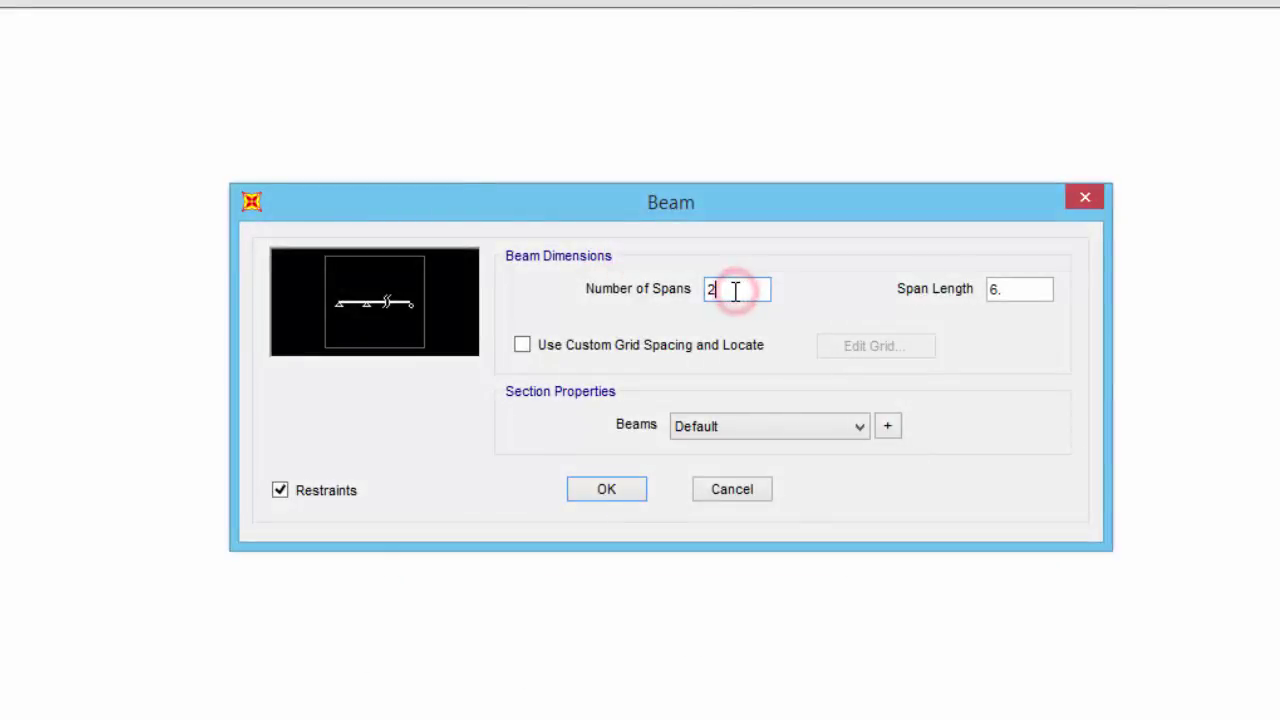
drag(735, 290, 710, 290)
text(1)
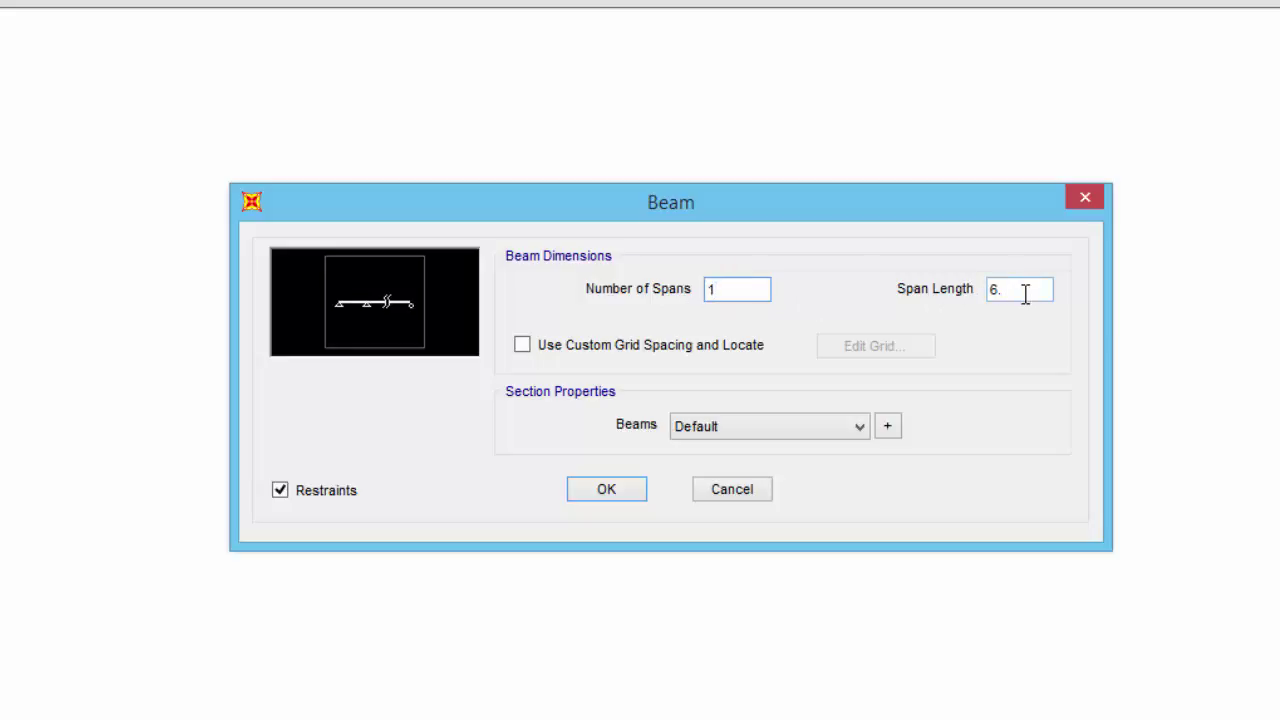
drag(1022, 289, 965, 289)
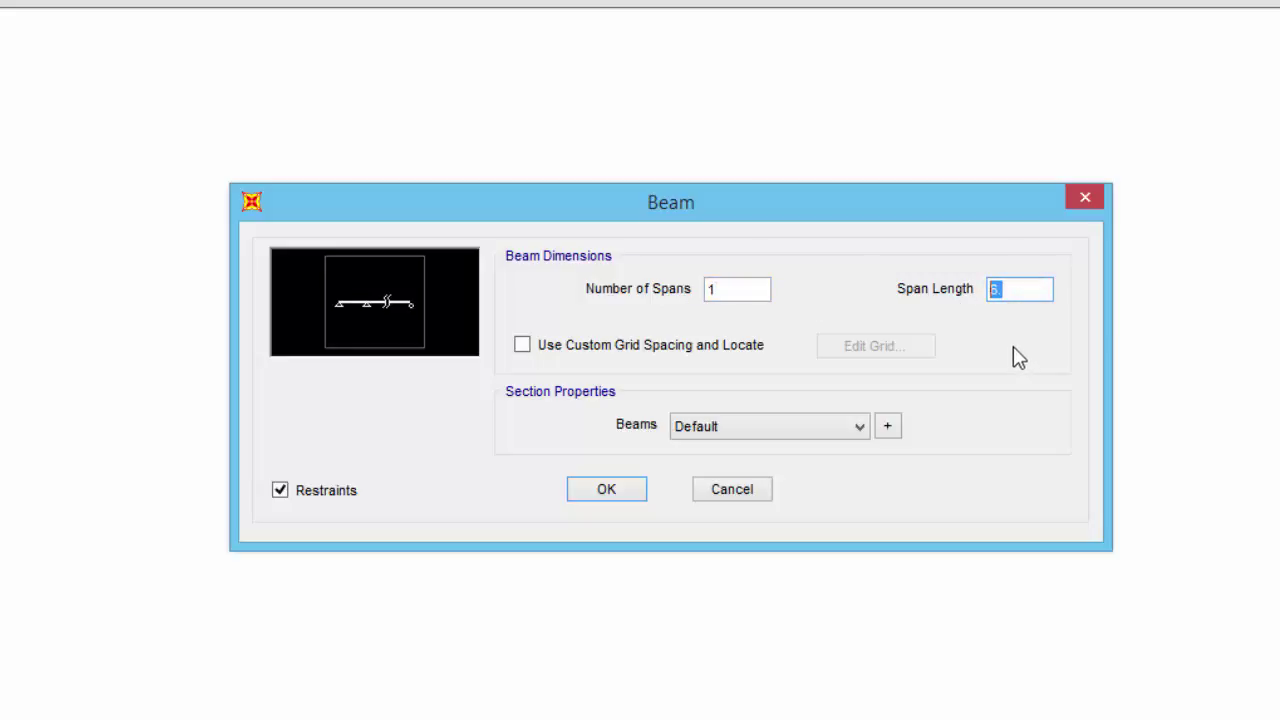
text(12)
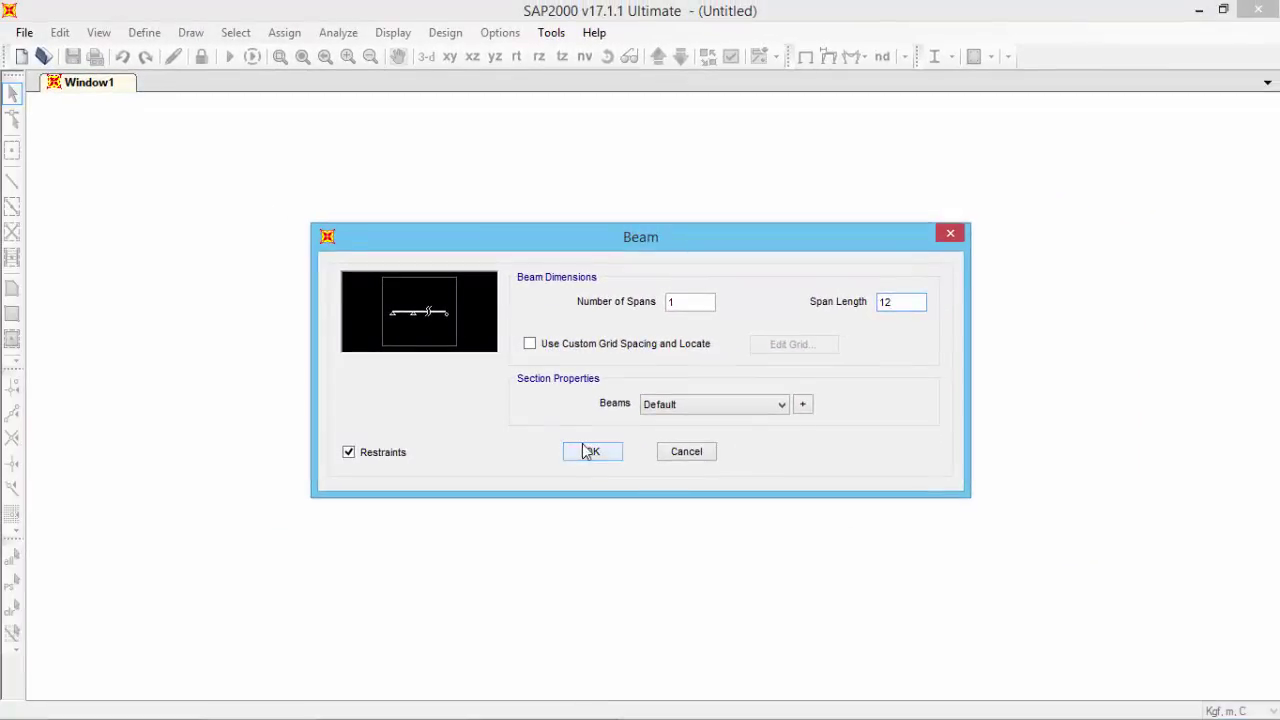
click(589, 449)
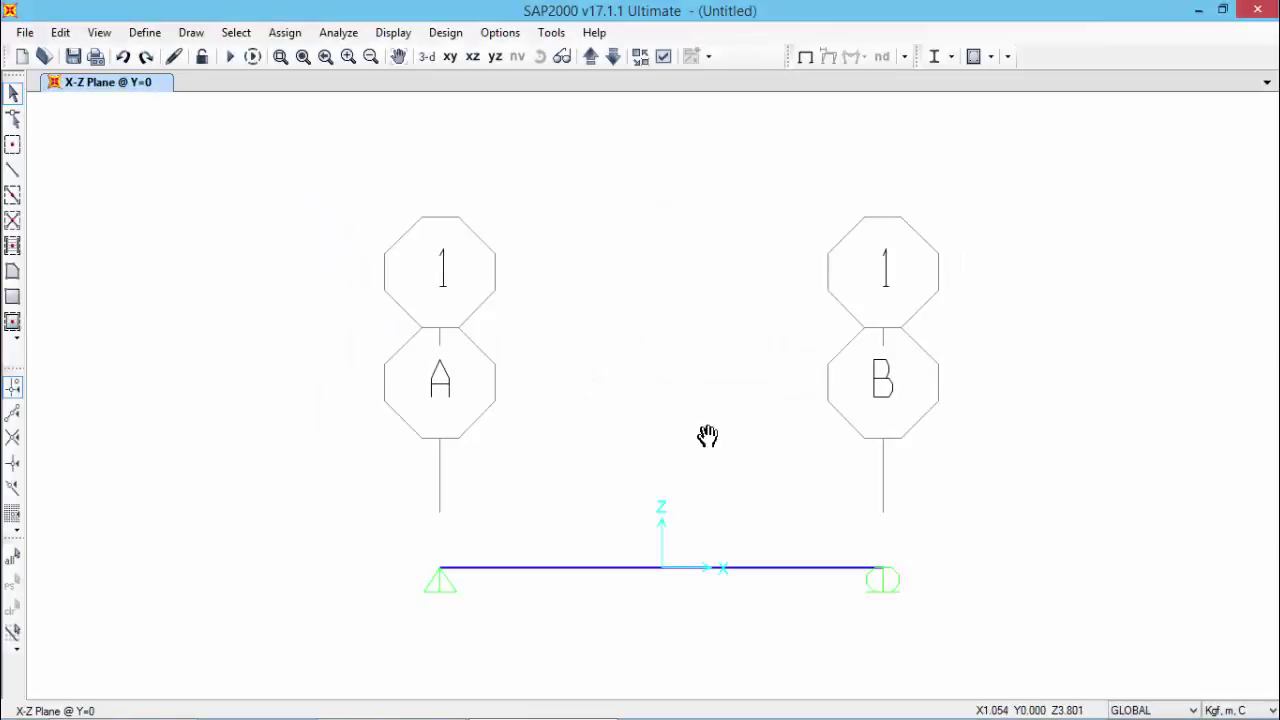
- Arrange the SAP2000 window and the beam 2 reference picture side by side, with the picture on the left half
middle_drag(709, 437, 698, 424)
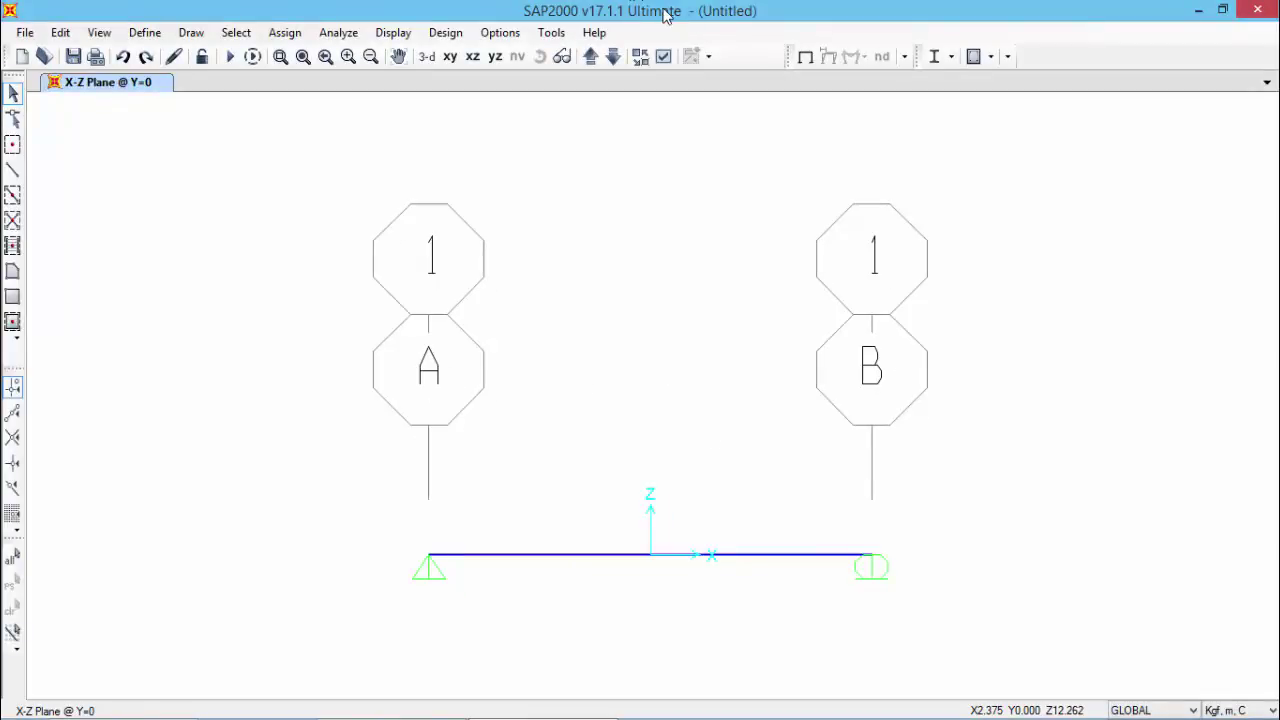
drag(662, 14, 1270, 10)
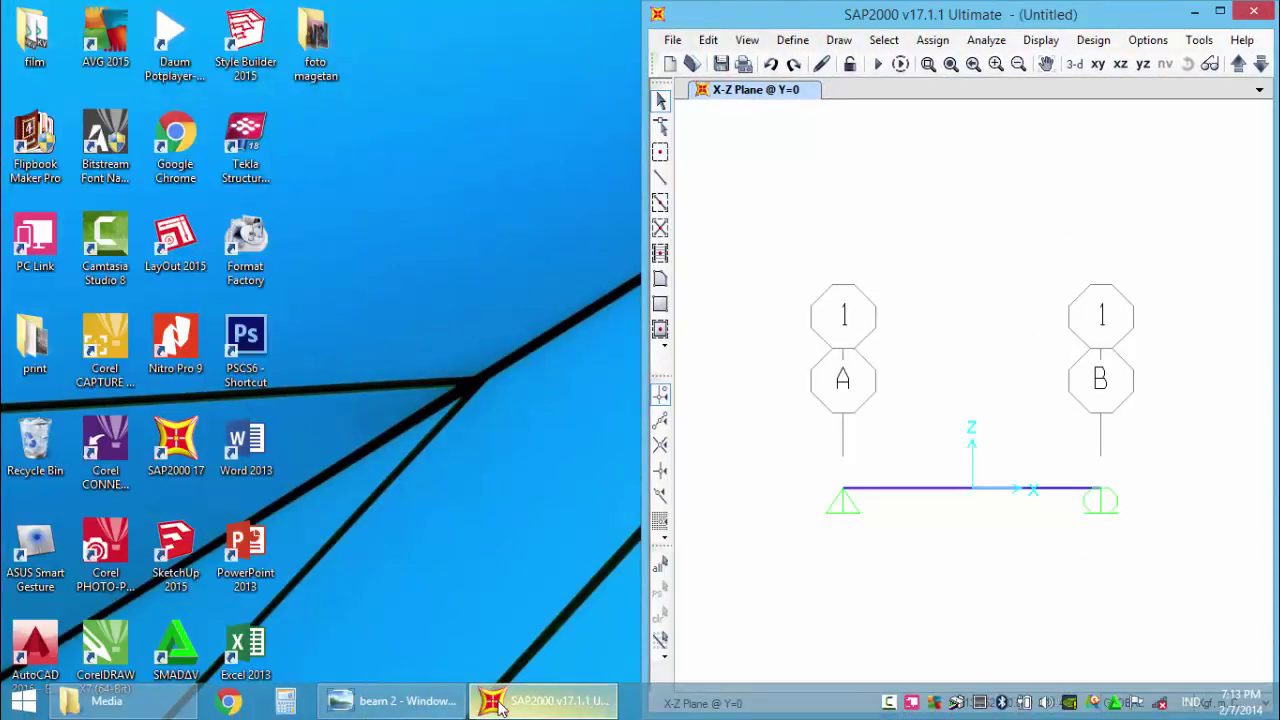
click(440, 701)
drag(722, 14, 2, 14)
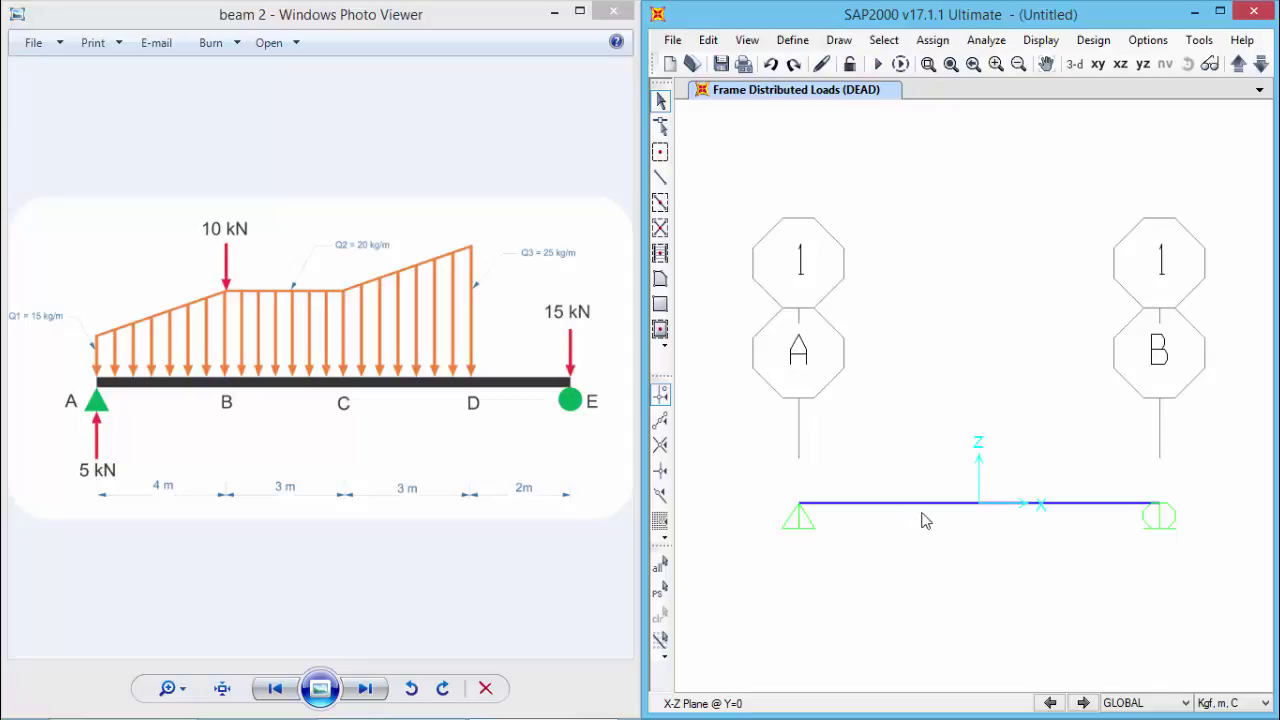
- Start a distributed frame load on the beam using absolute distances from End-I, with a first load of 15 at distance 0
drag(936, 530, 894, 468)
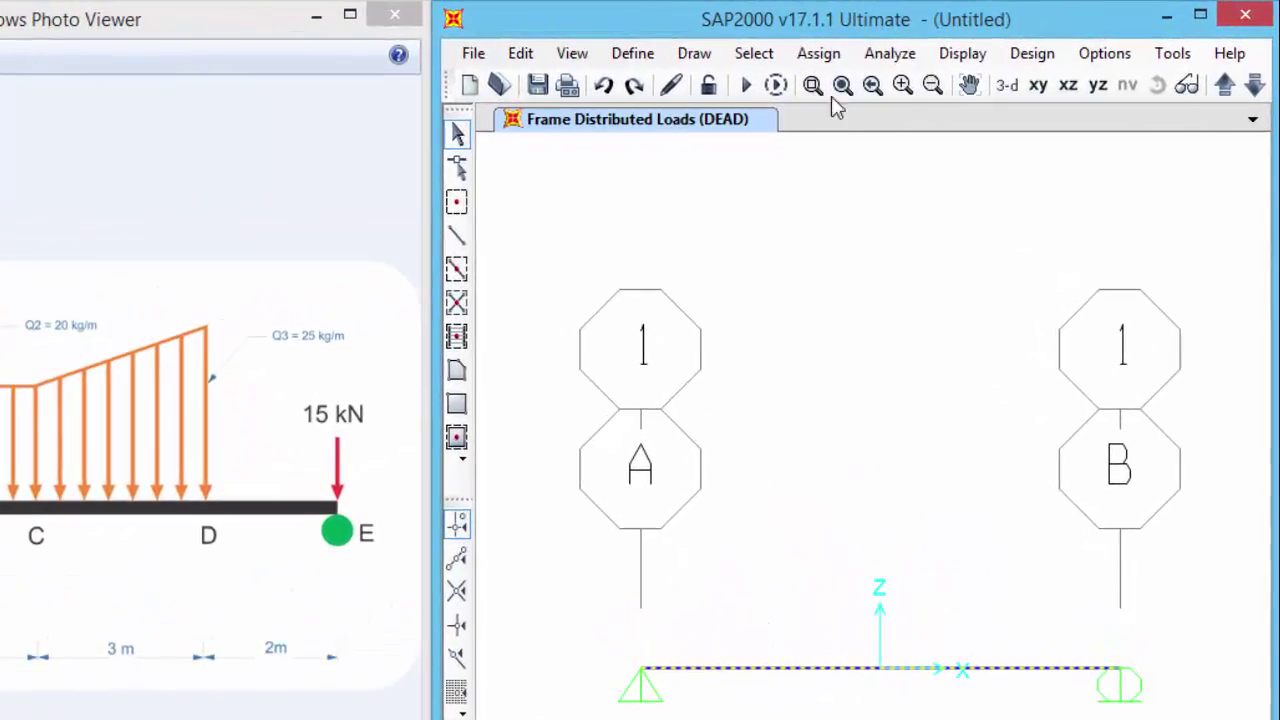
click(822, 55)
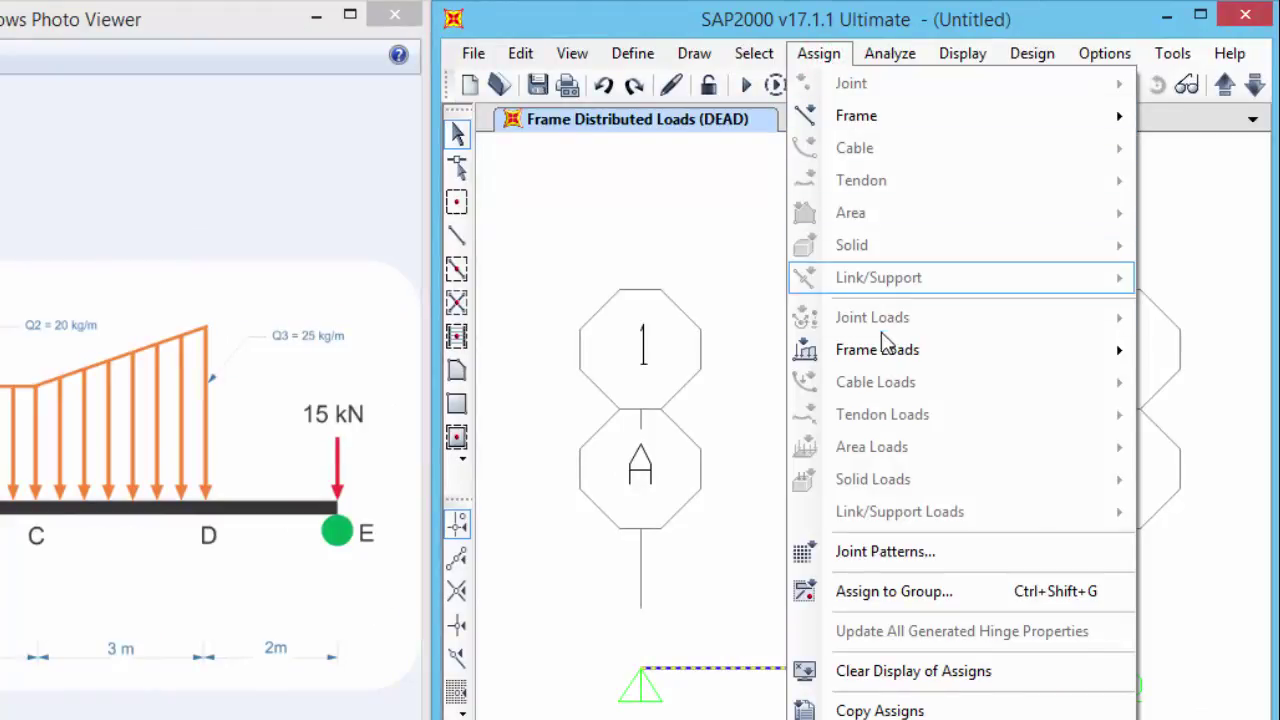
mouse_move(880, 350)
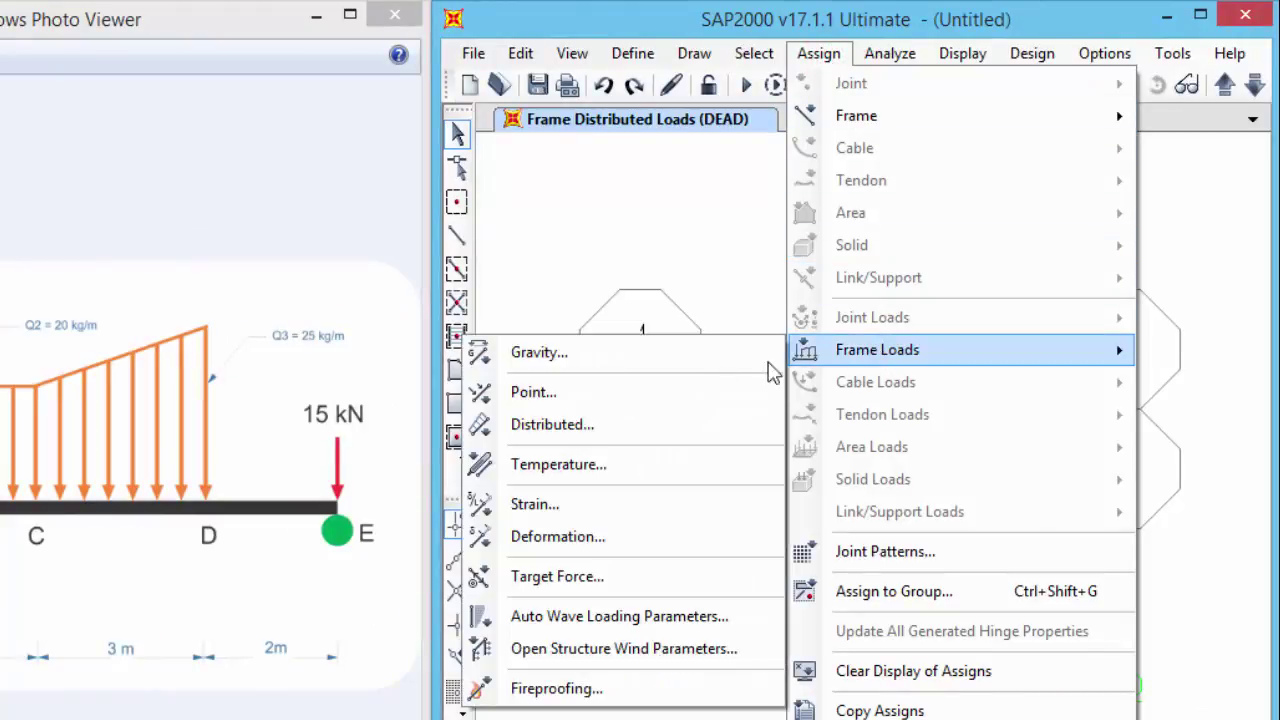
click(622, 418)
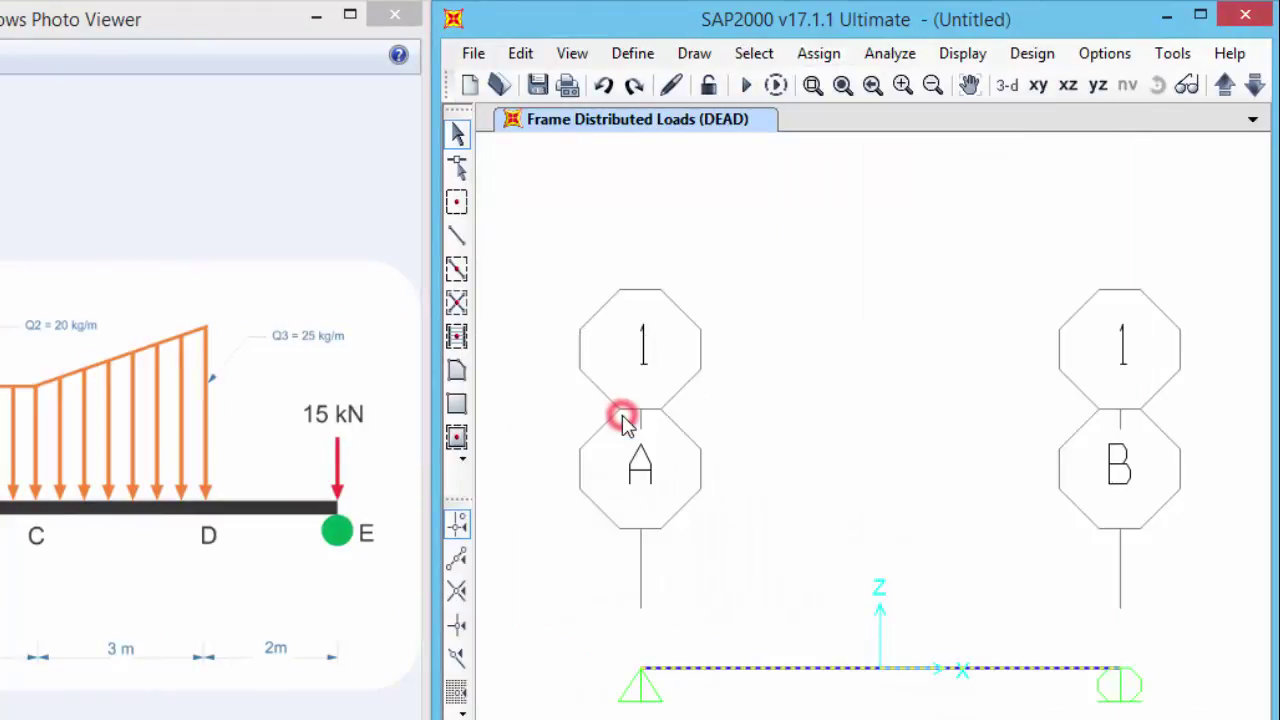
drag(525, 252, 906, 127)
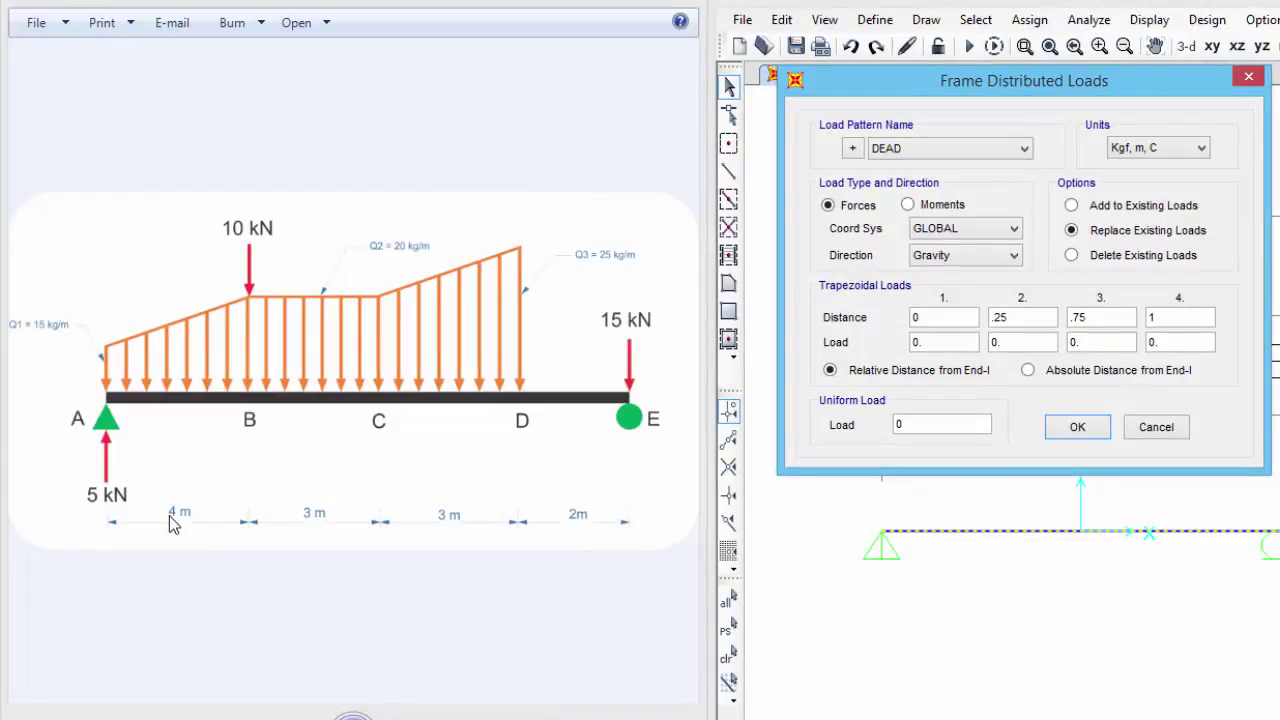
click(1067, 375)
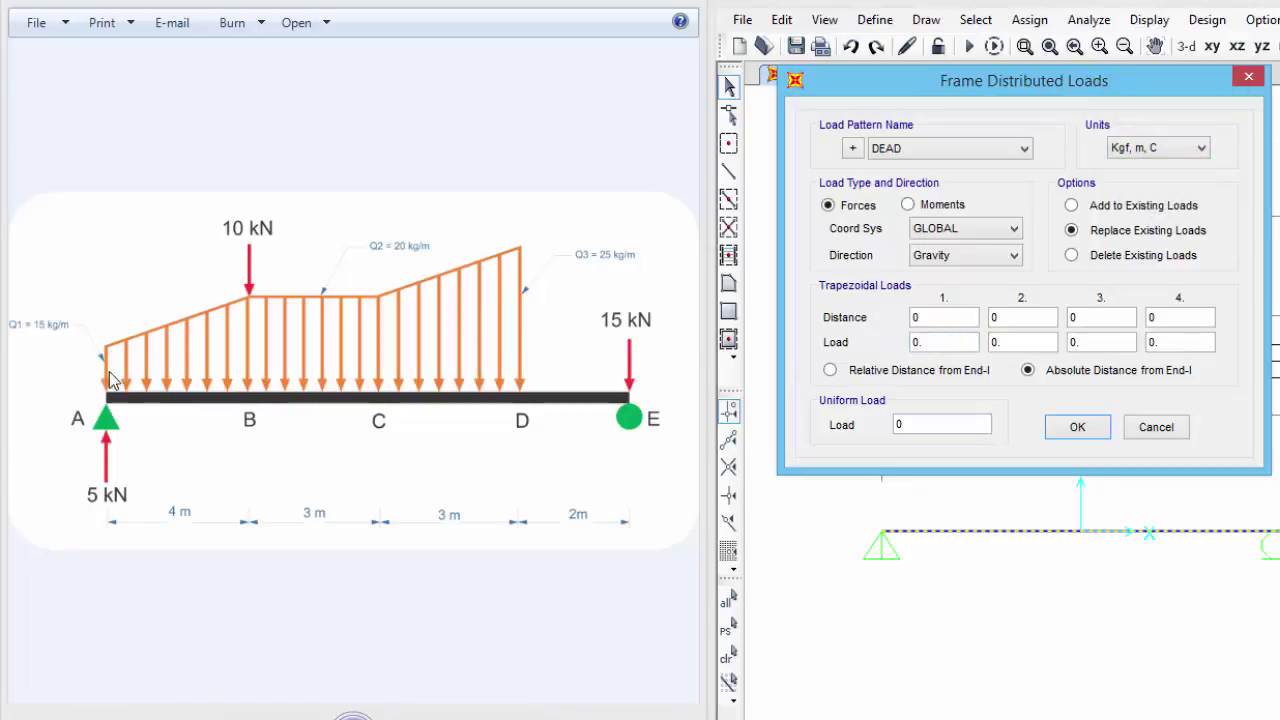
click(930, 343)
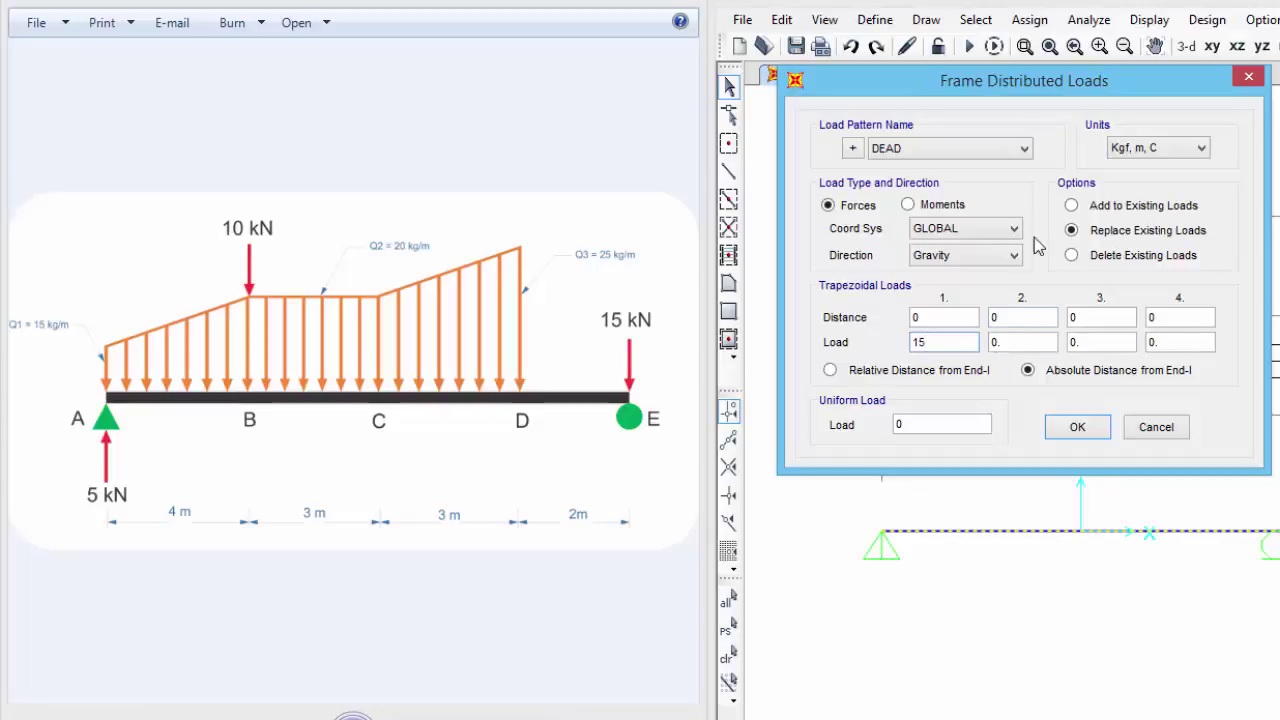
click(1155, 150)
click(1190, 150)
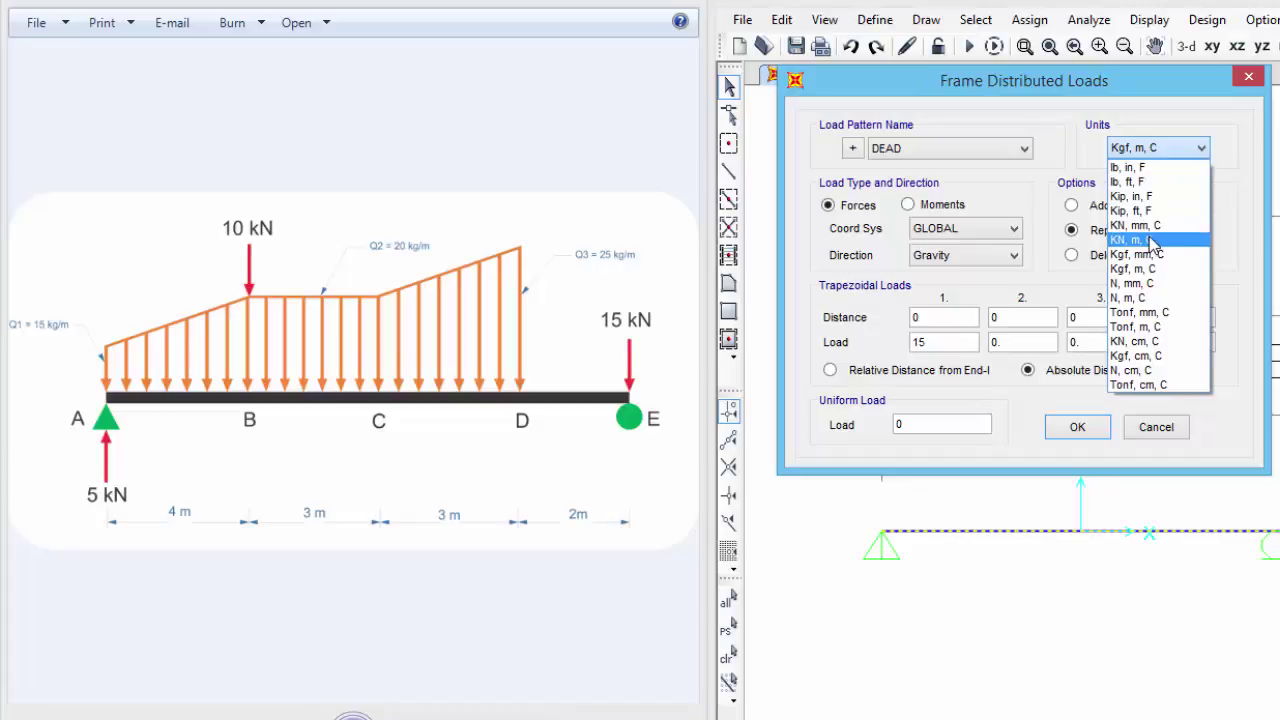
click(1252, 188)
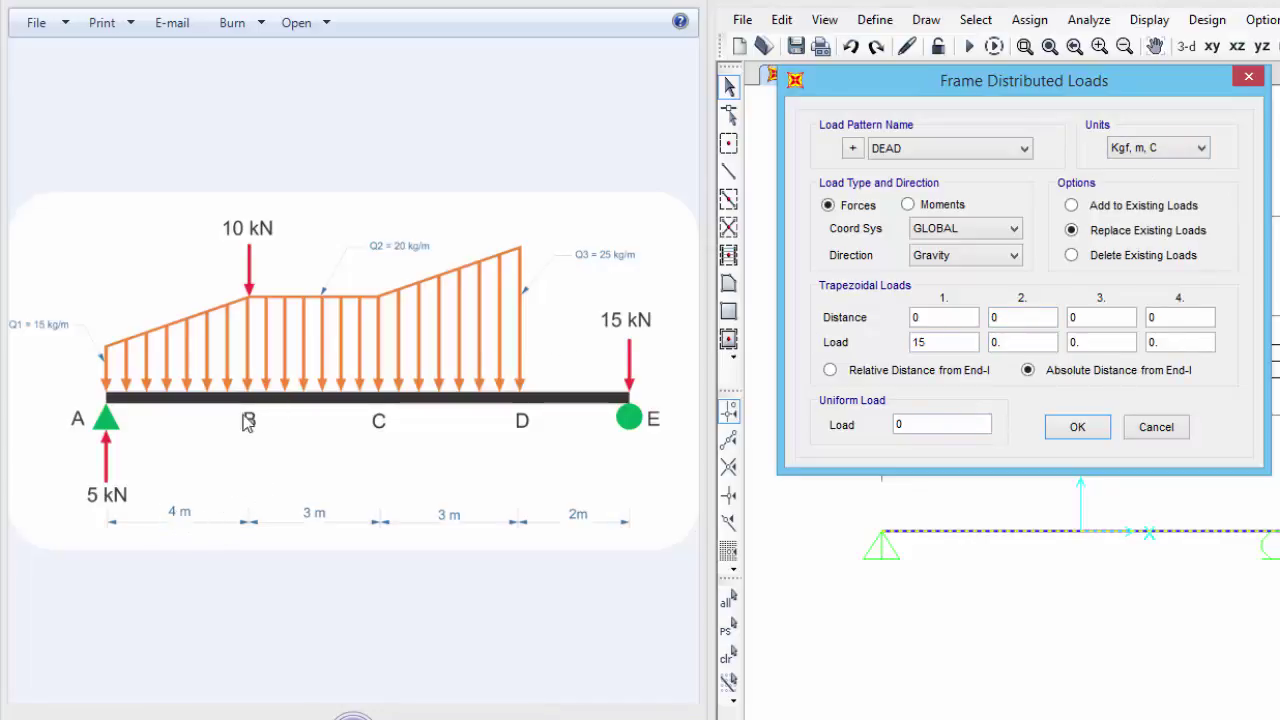
- Set the second trapezoidal load point to distance 4, load 20, and the third to distance 7, load 20
double_click(1017, 316)
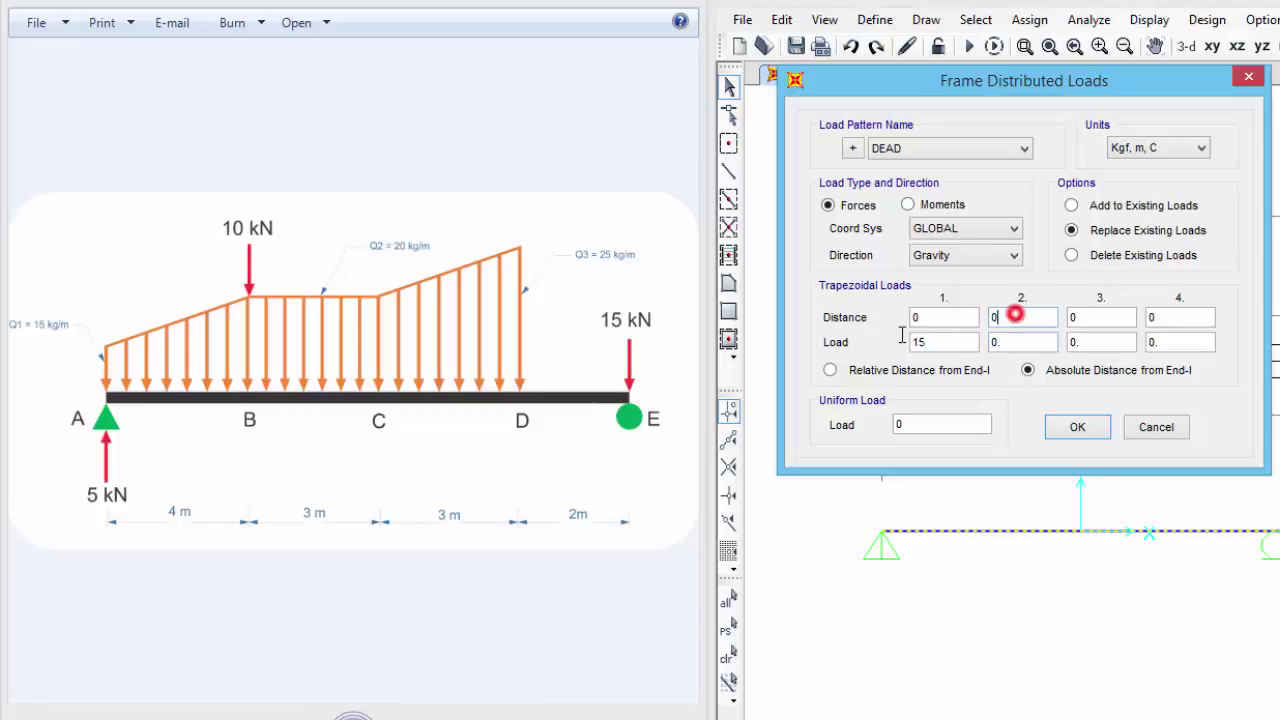
text(4)
double_click(1029, 342)
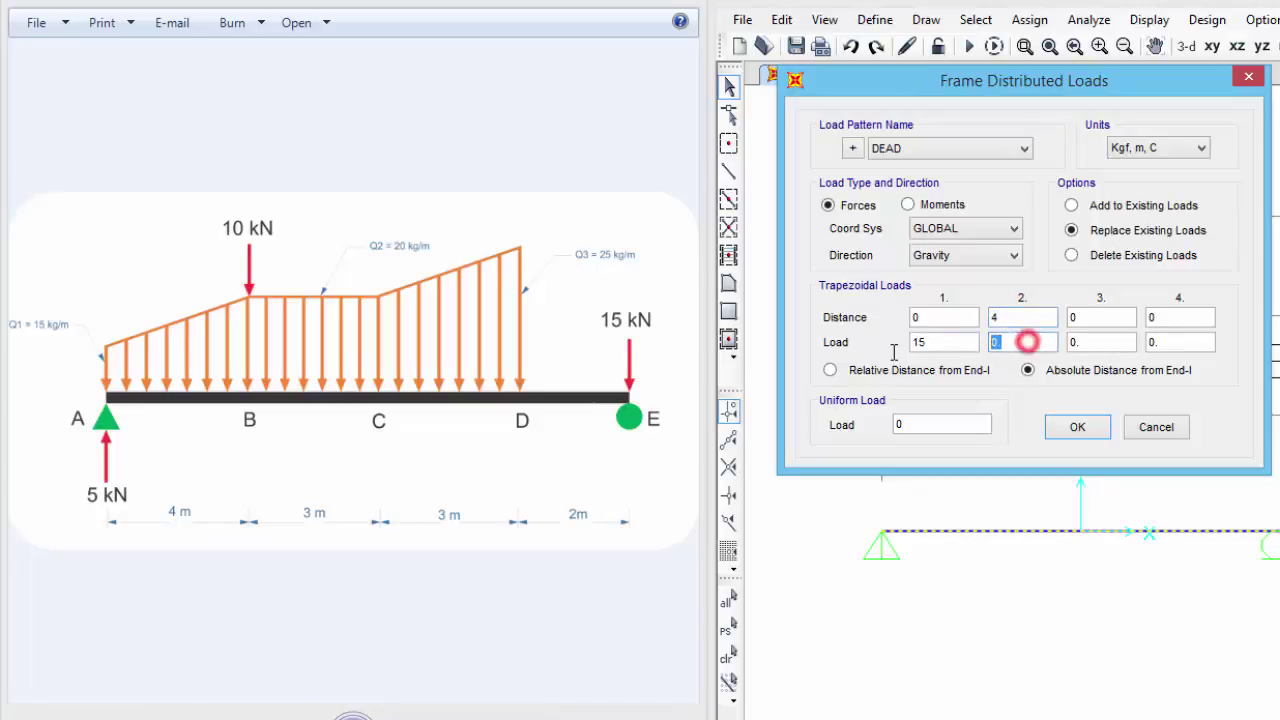
text(20)
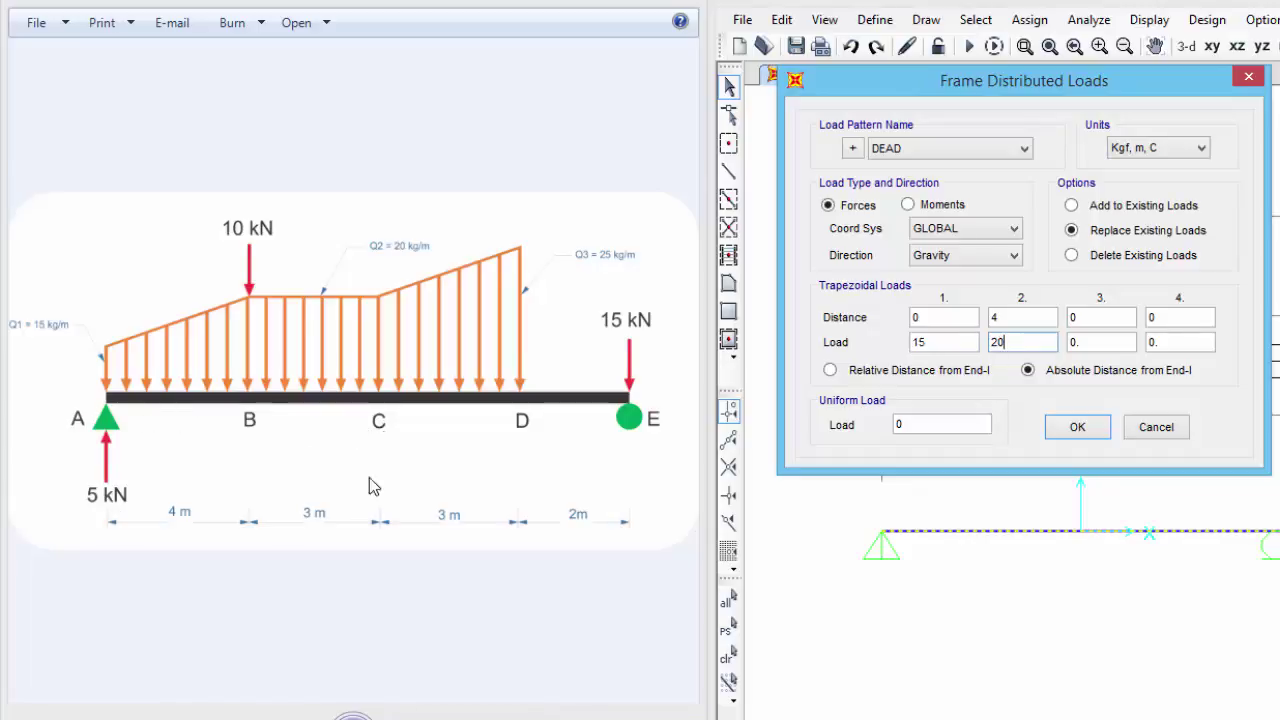
double_click(1100, 317)
double_click(1101, 342)
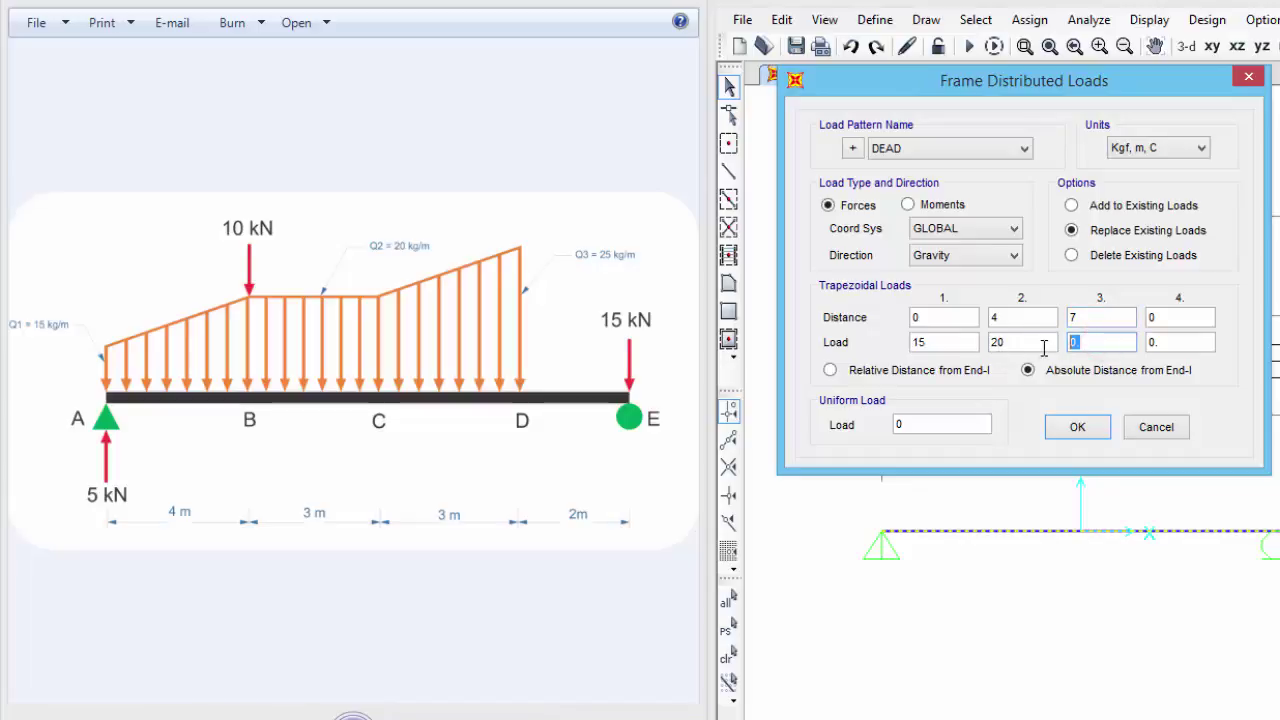
text(20)
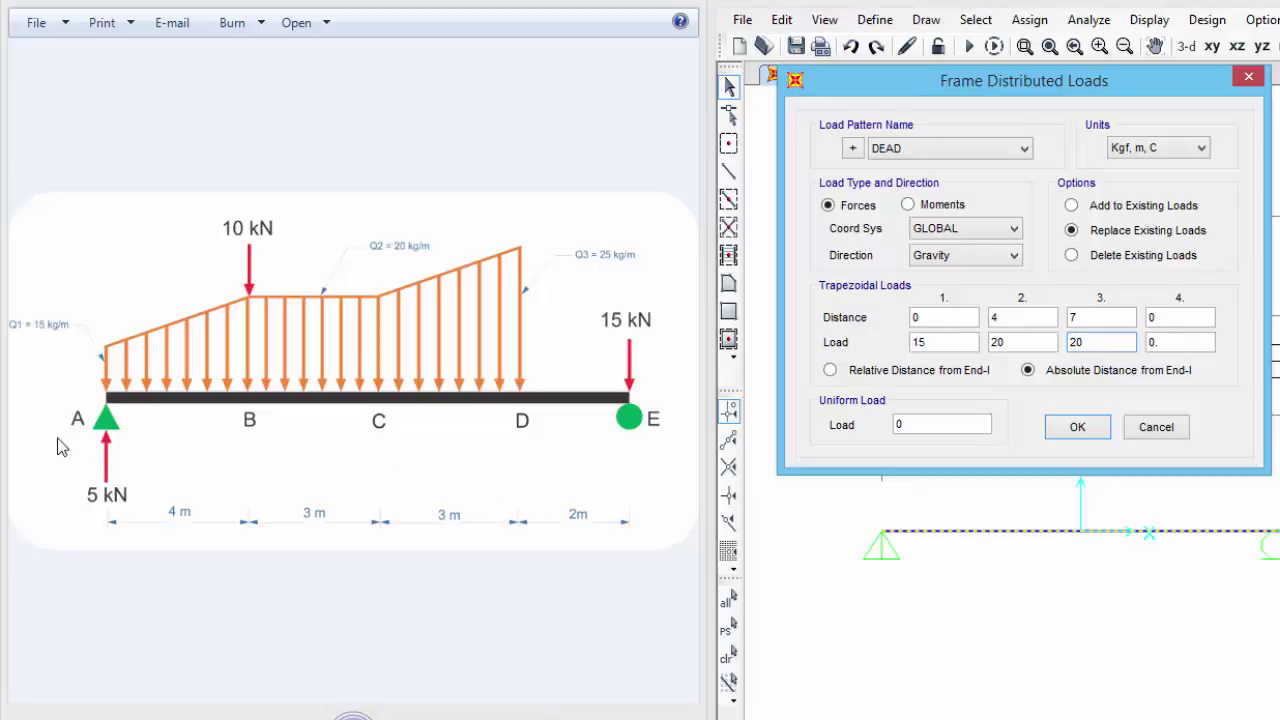
- Set the fourth trapezoidal load point to distance 10, load 25, and apply the distributed load in the Gravity direction
double_click(1182, 318)
text(1)
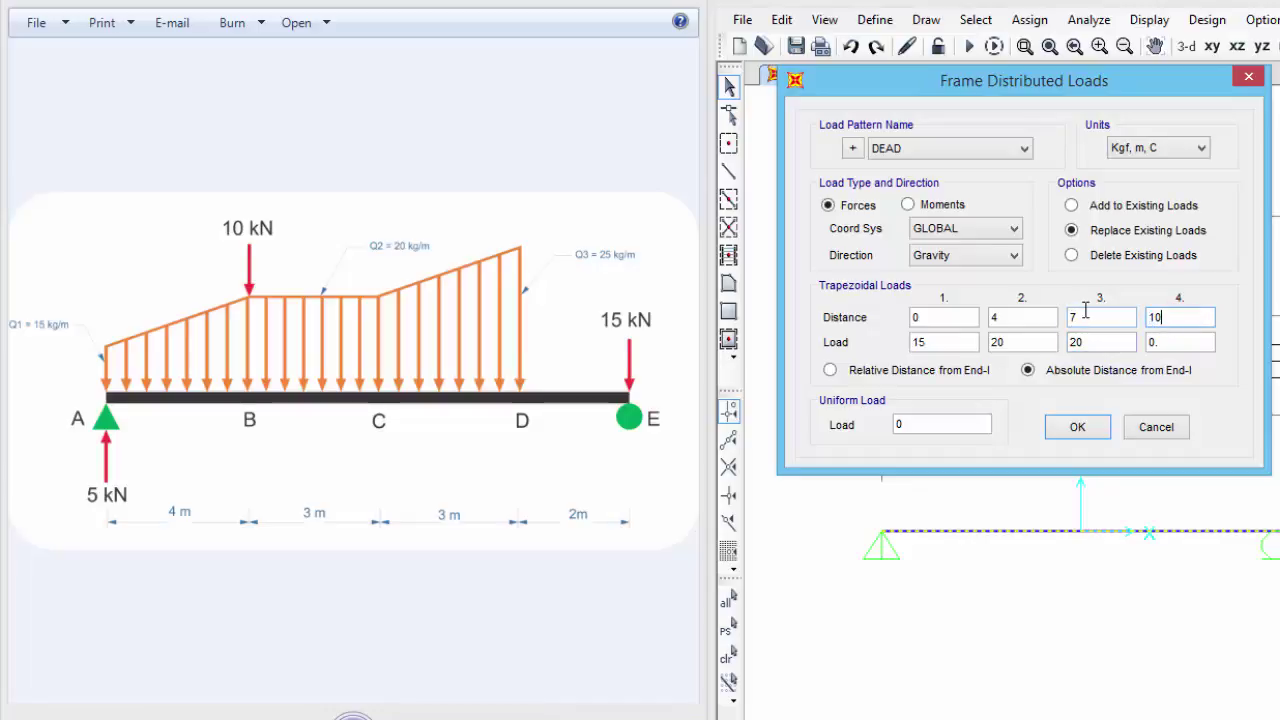
double_click(1166, 342)
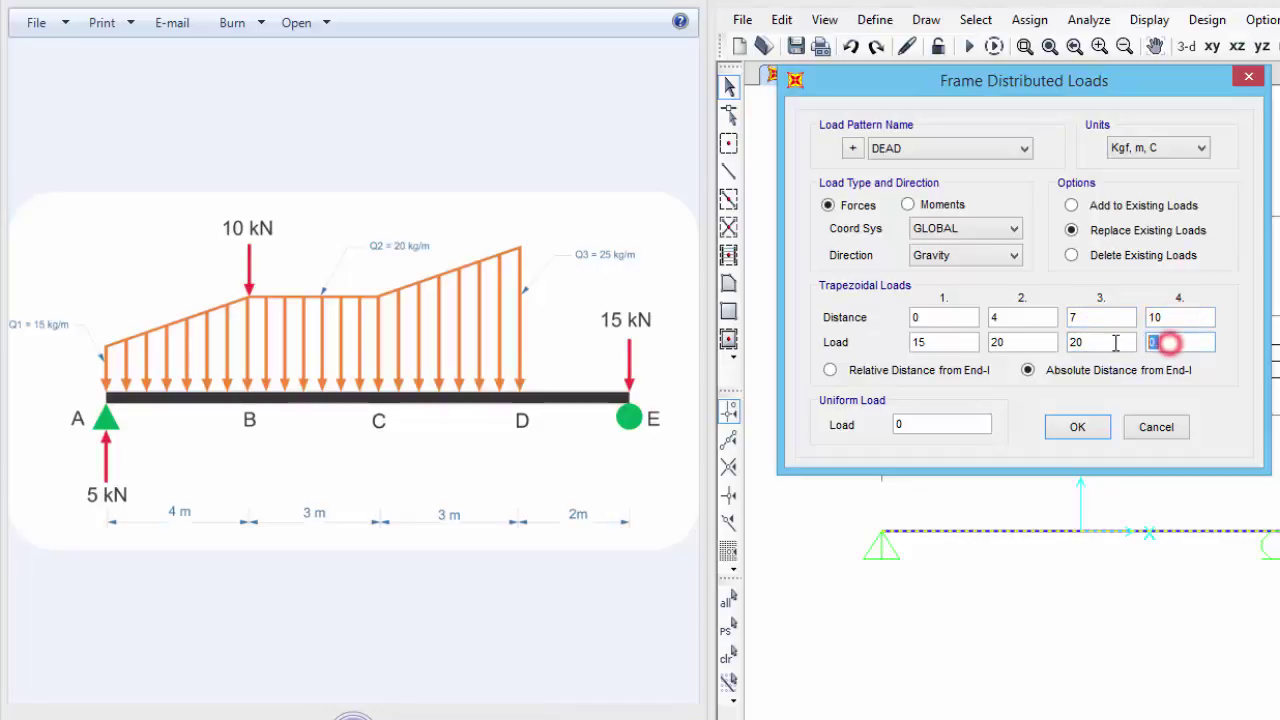
text(25)
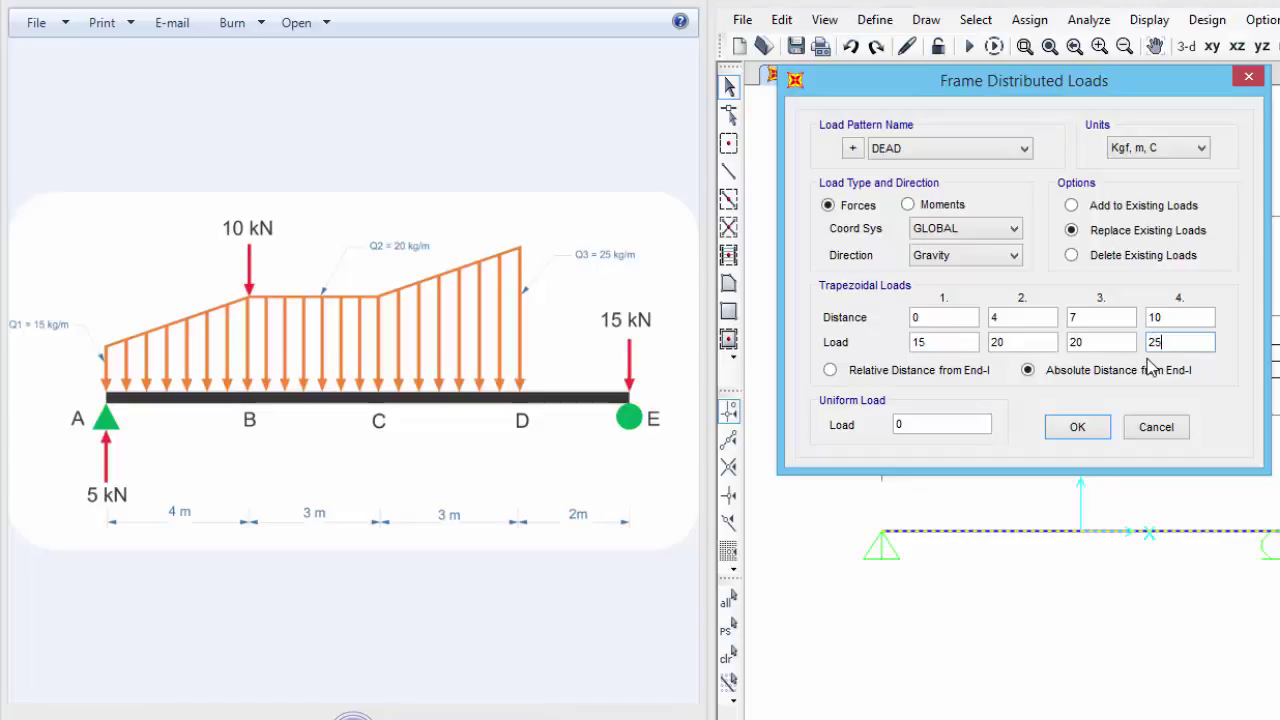
click(1013, 256)
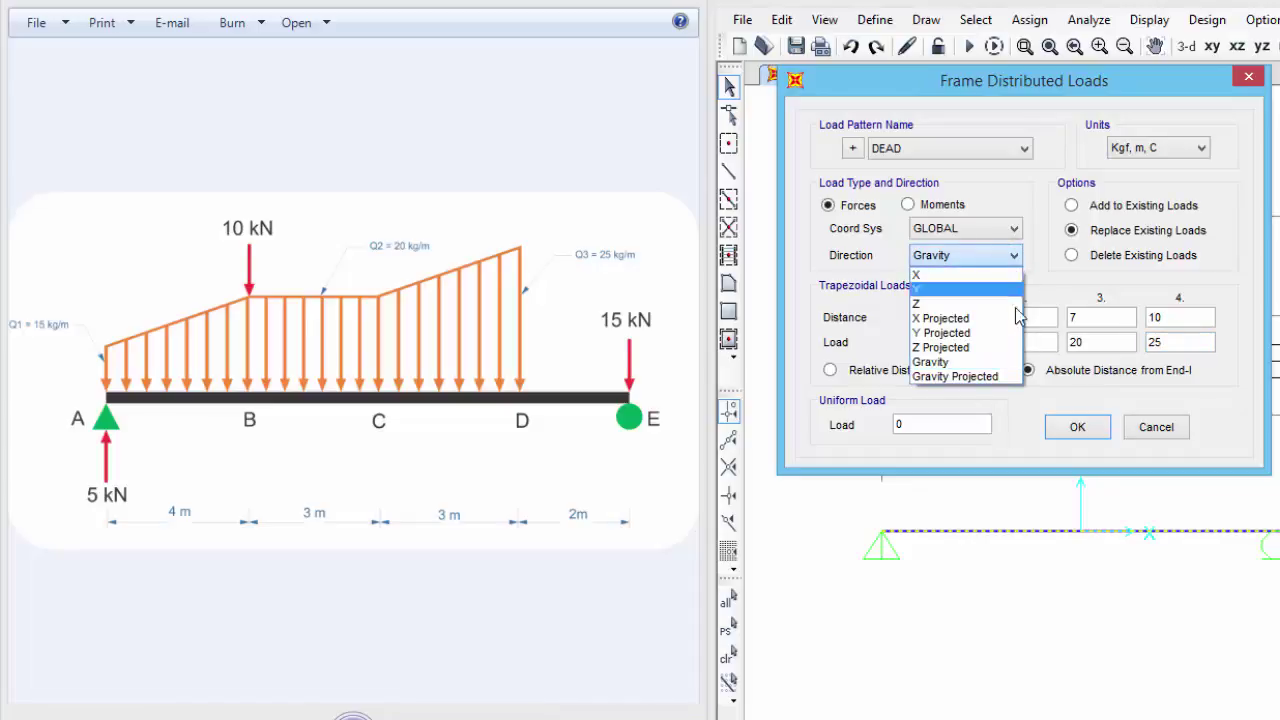
click(992, 364)
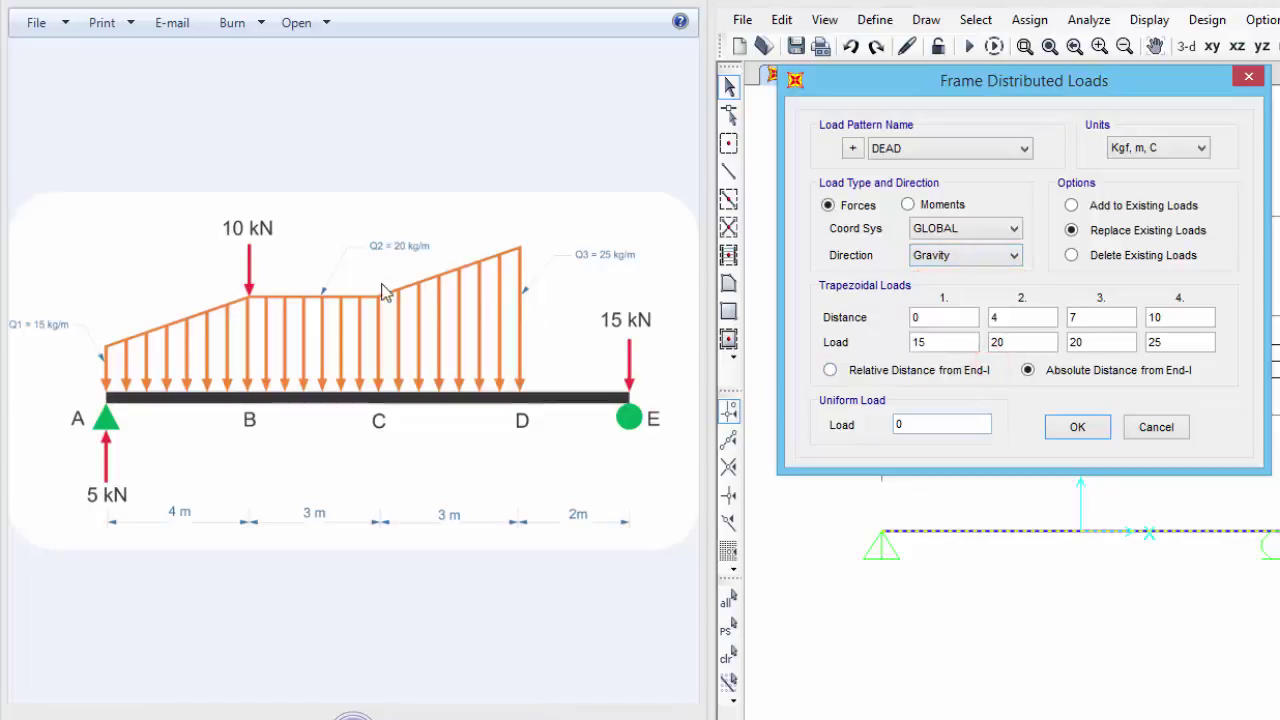
click(1078, 428)
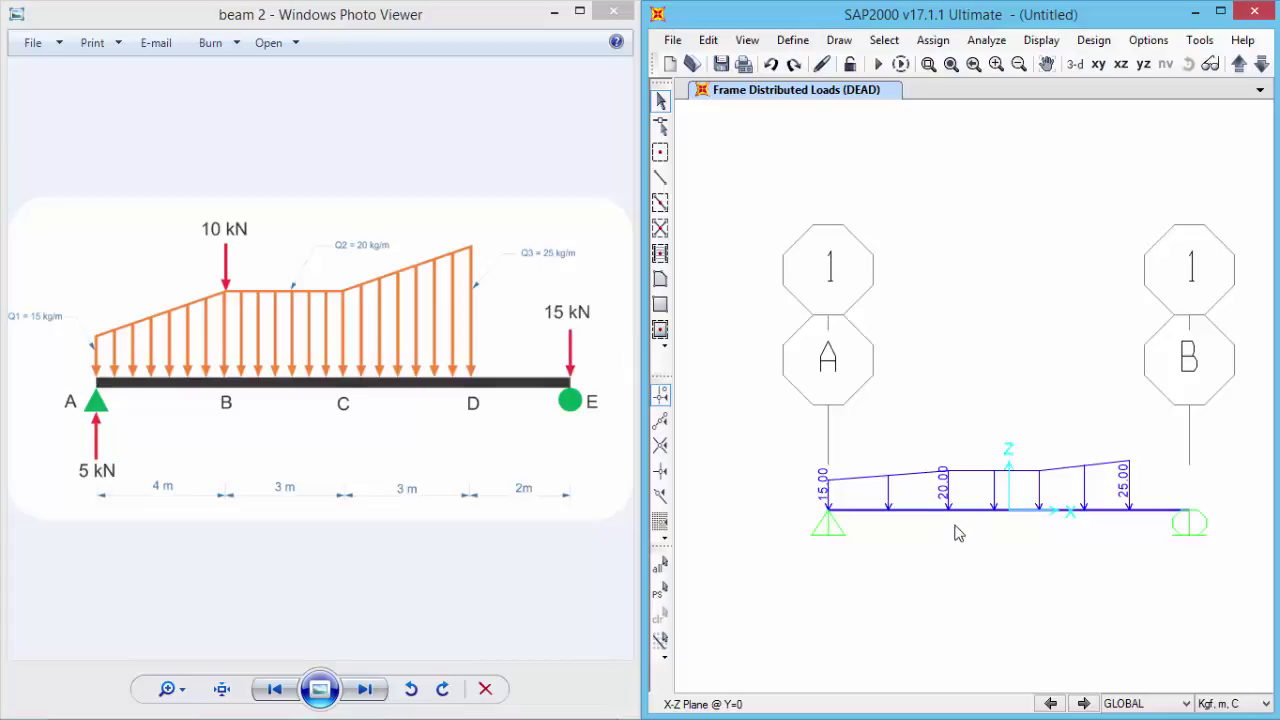
- Start a frame point load assignment on the beam for the DEAD pattern, using absolute distances from End-I
click(922, 506)
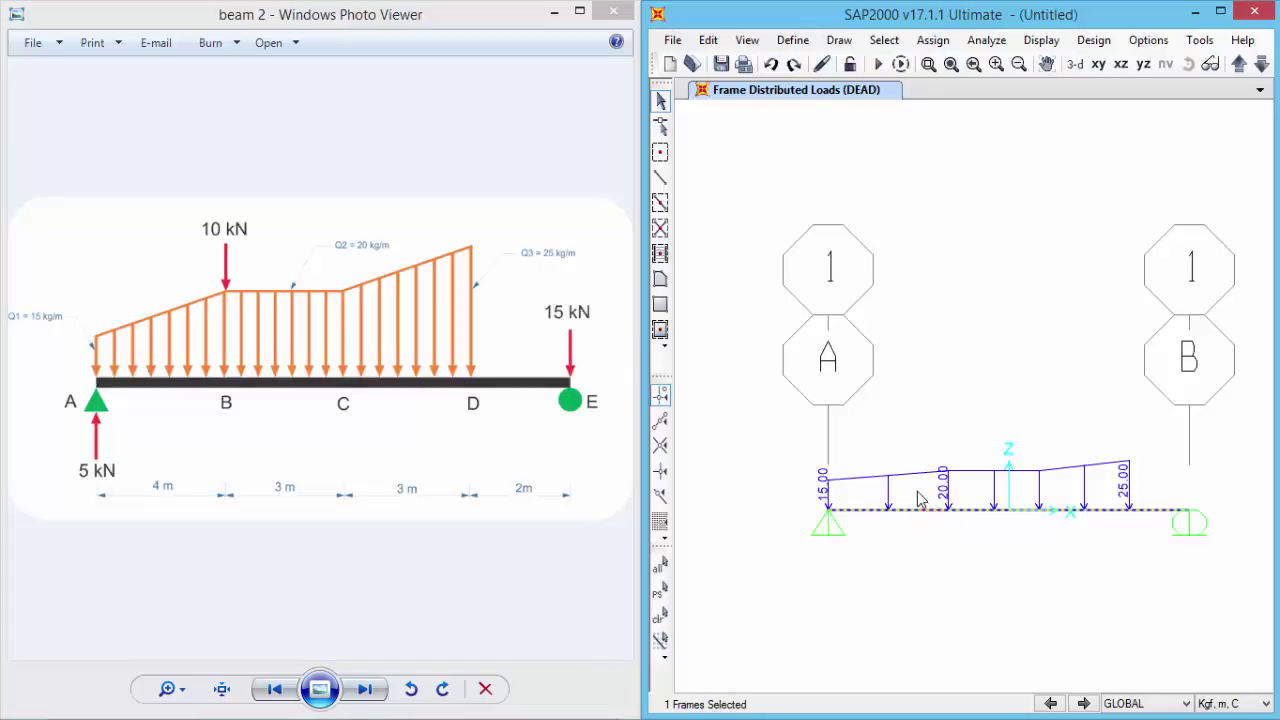
click(933, 41)
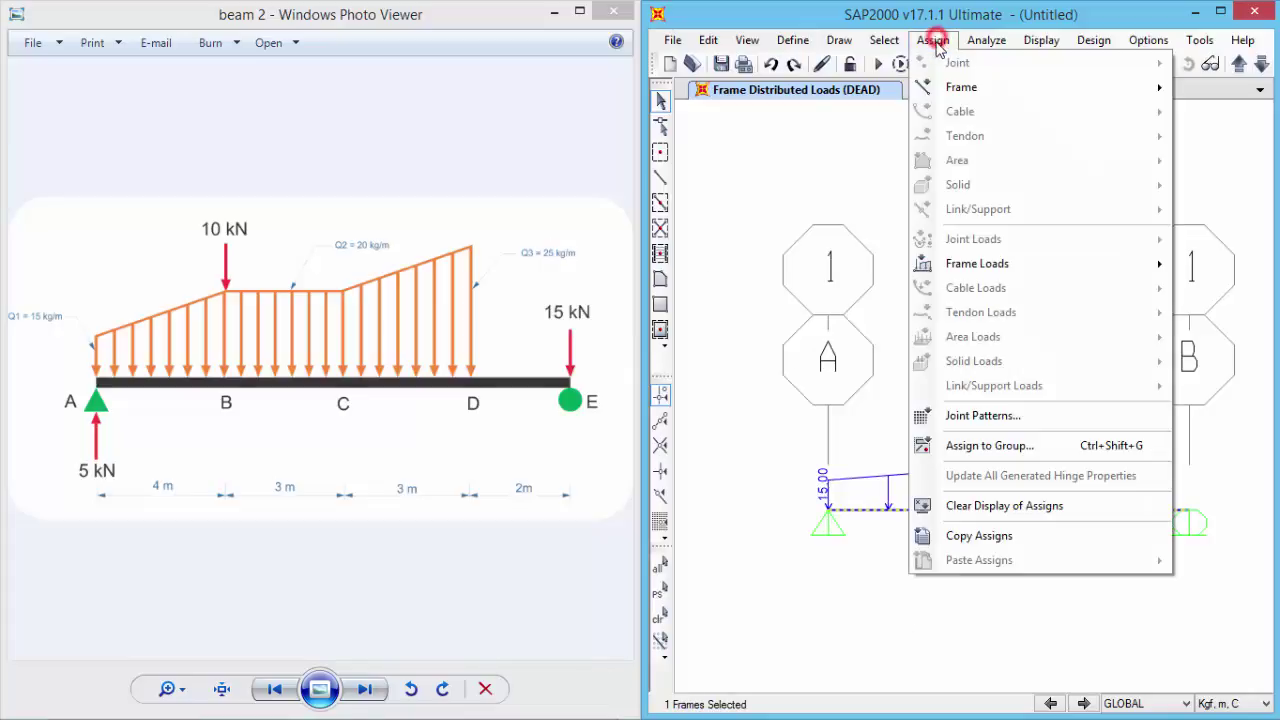
mouse_move(990, 272)
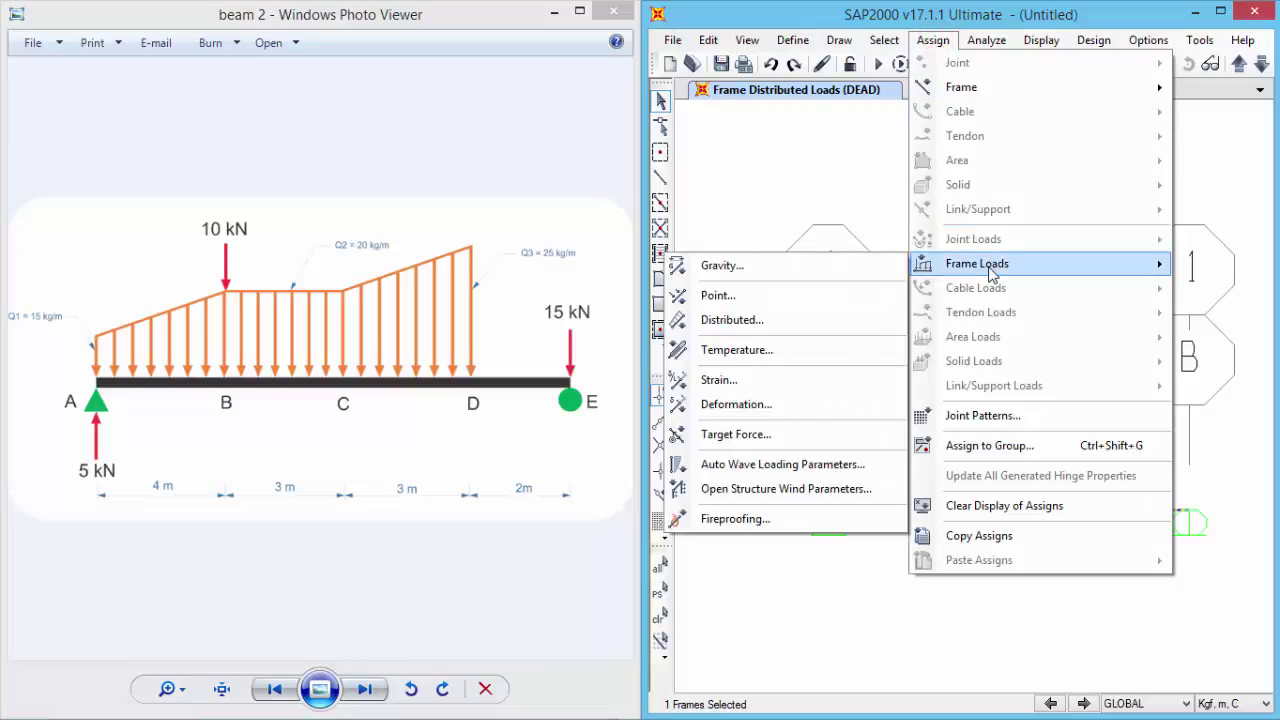
click(716, 297)
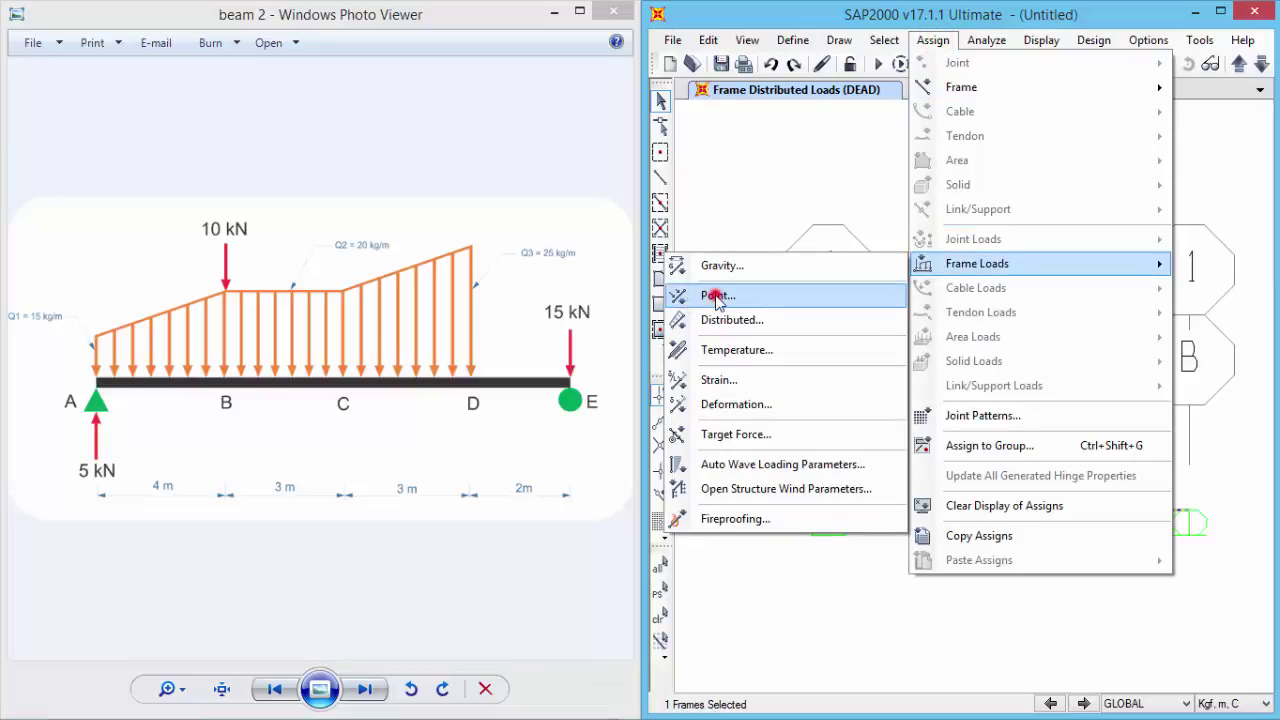
drag(714, 196, 975, 128)
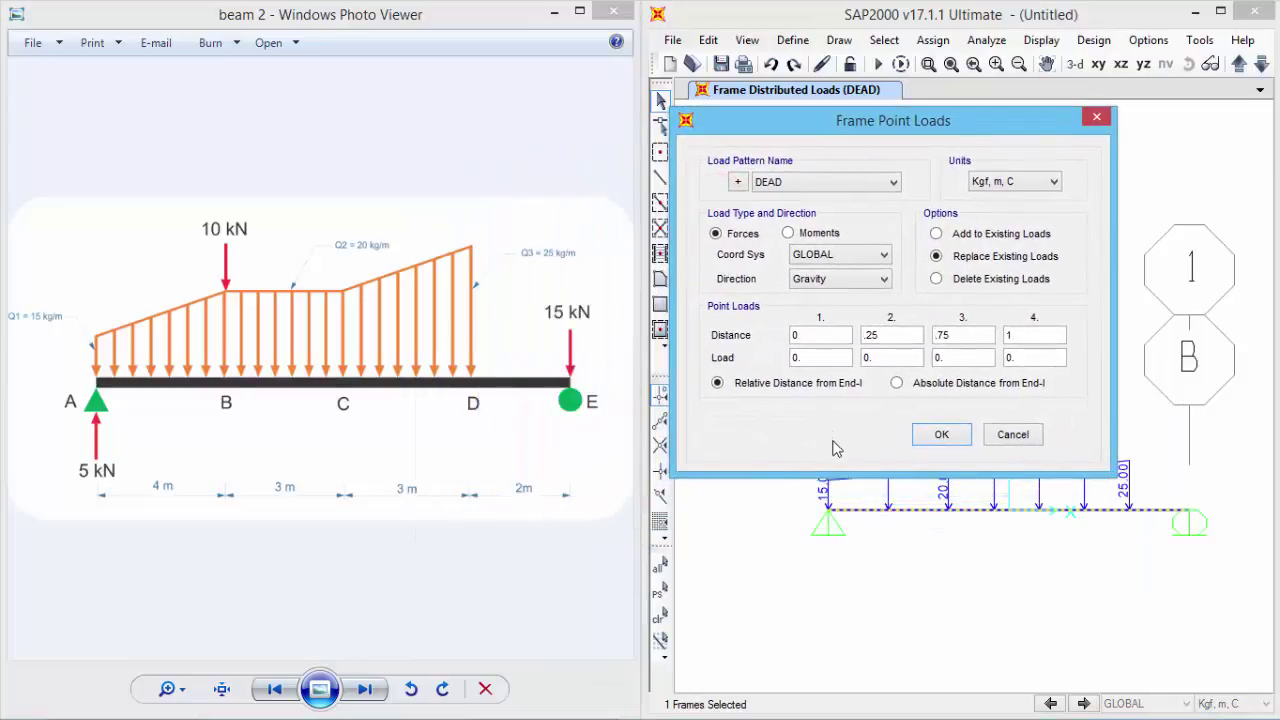
click(948, 387)
drag(935, 122, 960, 42)
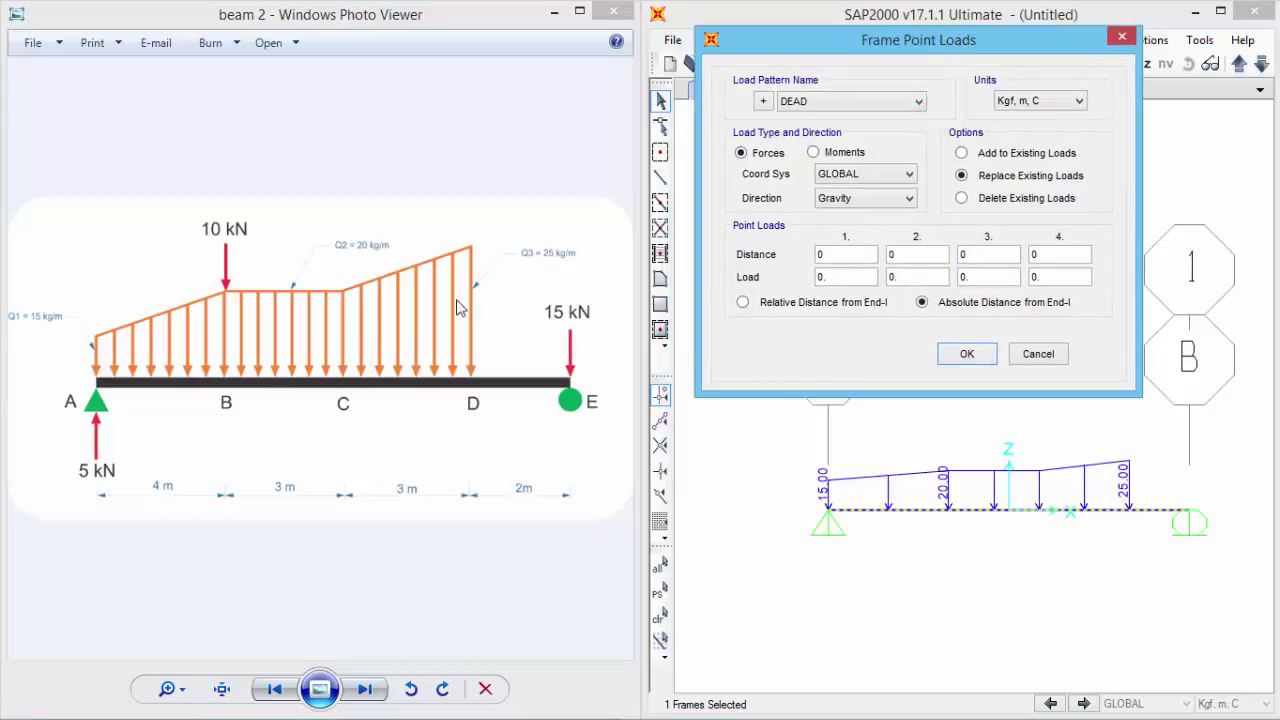
- Set the point load units to KN, m, C and the first point load to -5
double_click(839, 278)
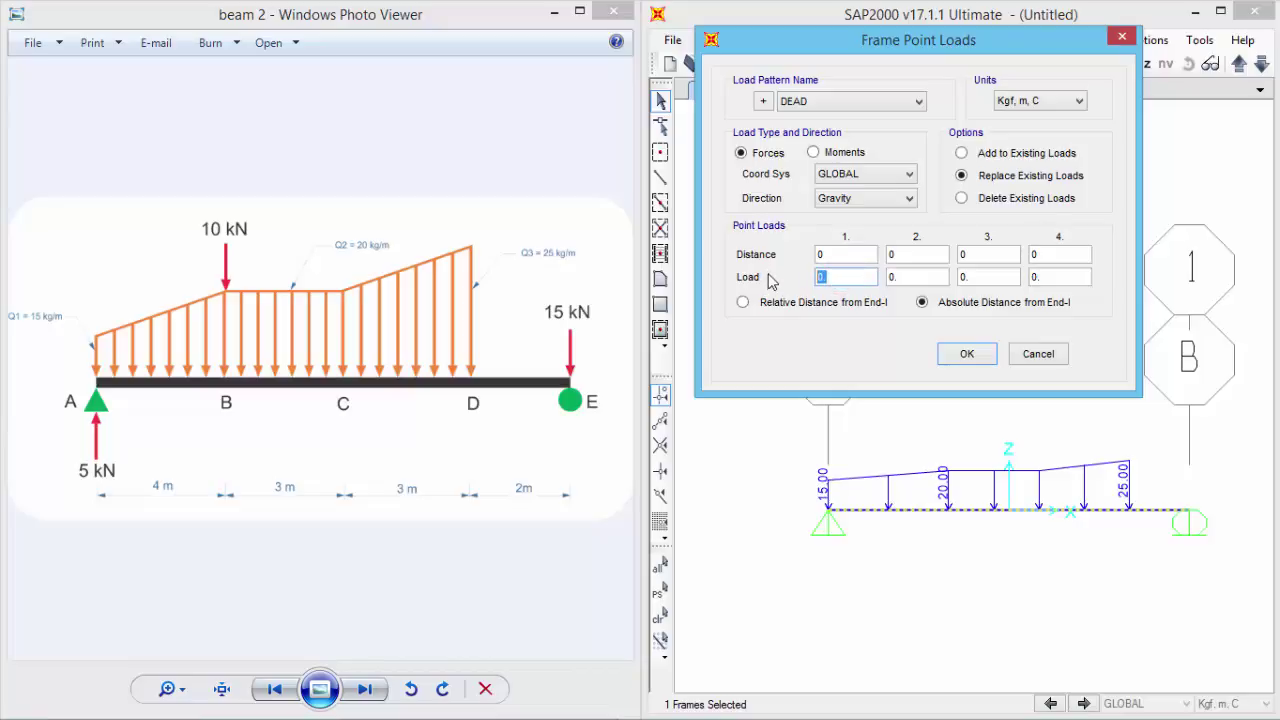
text(-5)
click(1052, 104)
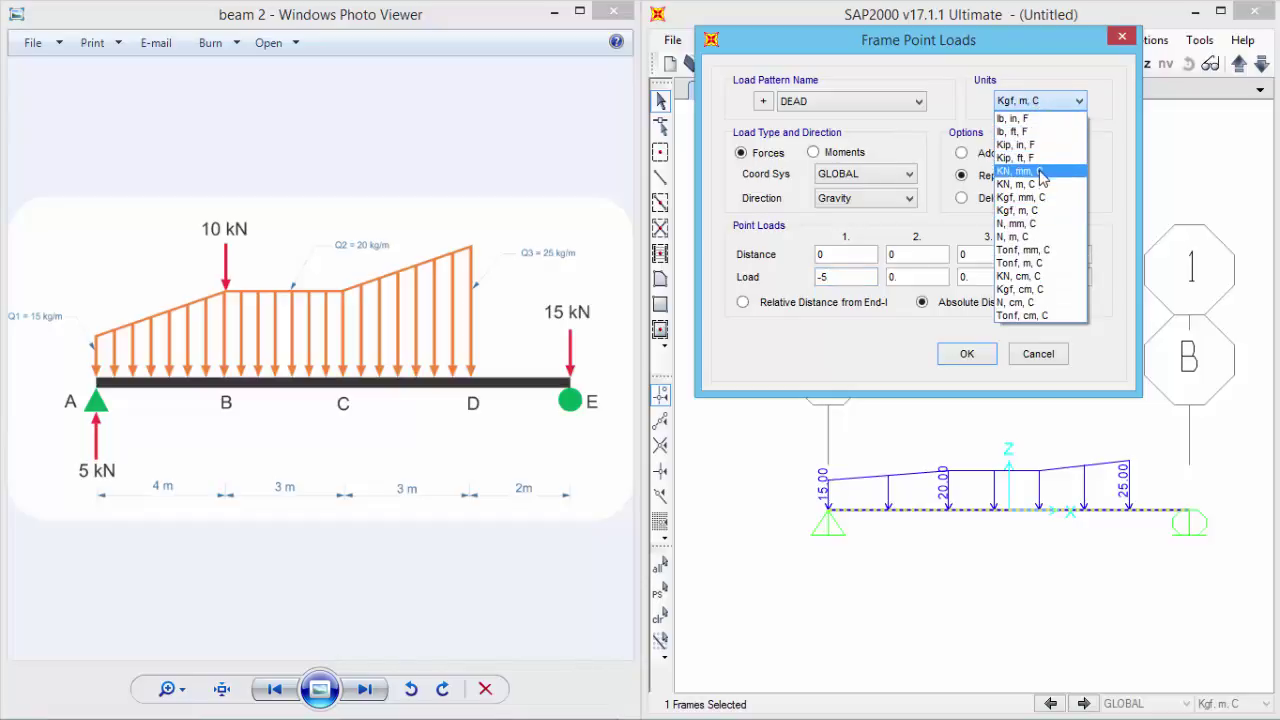
click(1030, 185)
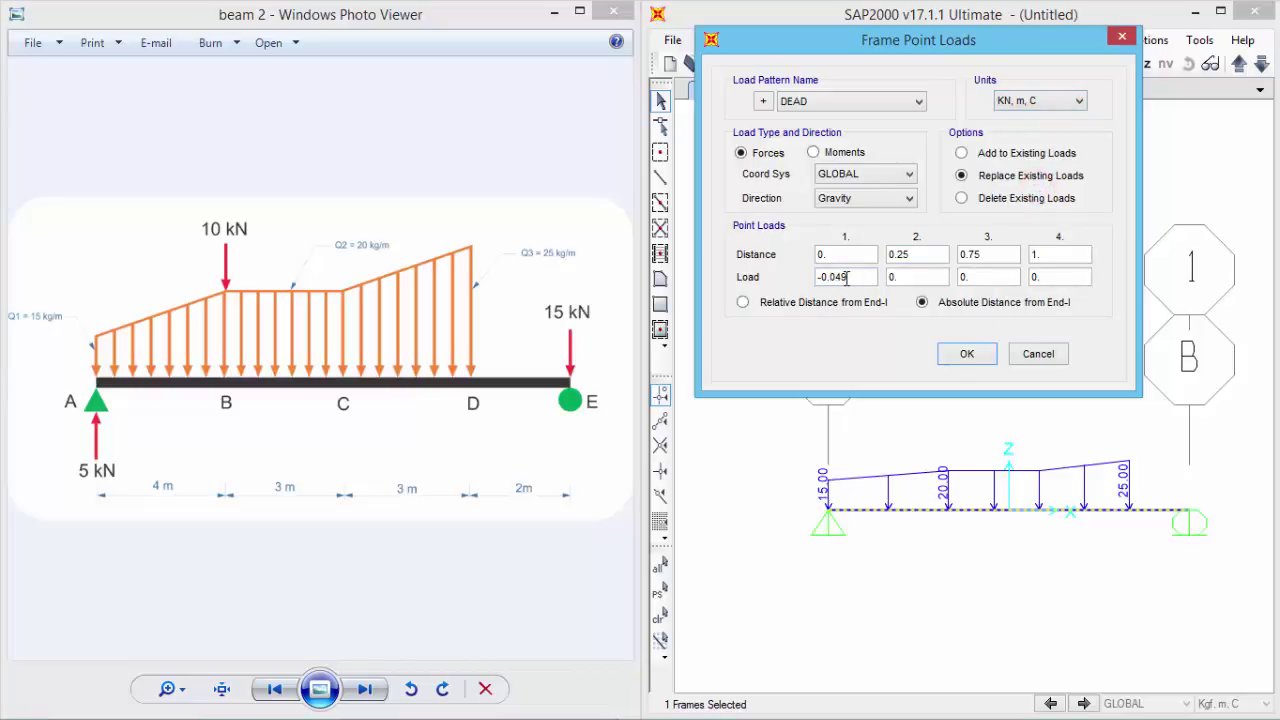
drag(849, 278, 784, 284)
text(-5)
- Set the second point load to distance 4 and load 10, keeping absolute distances from End-I
click(921, 254)
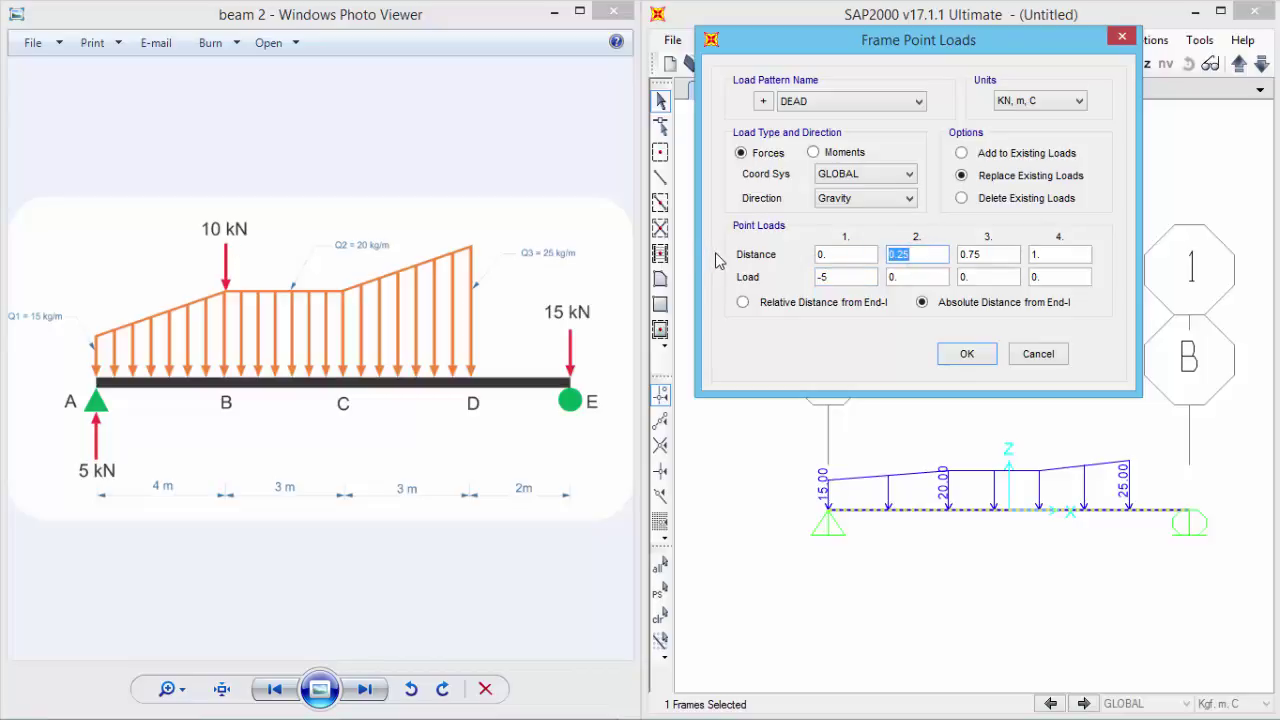
text(4)
click(912, 277)
text(10)
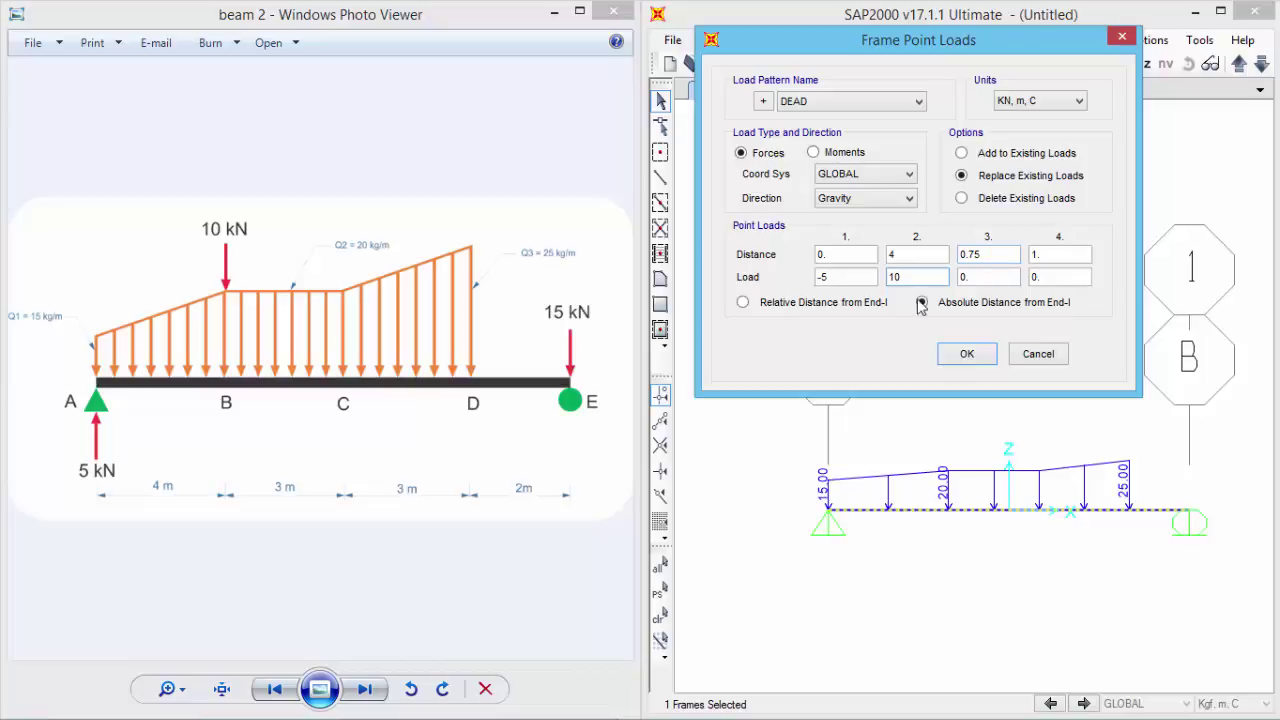
click(921, 302)
- Set the third point load to distance 12 and load 15, and apply the point loads with the fourth distance at 0
click(995, 254)
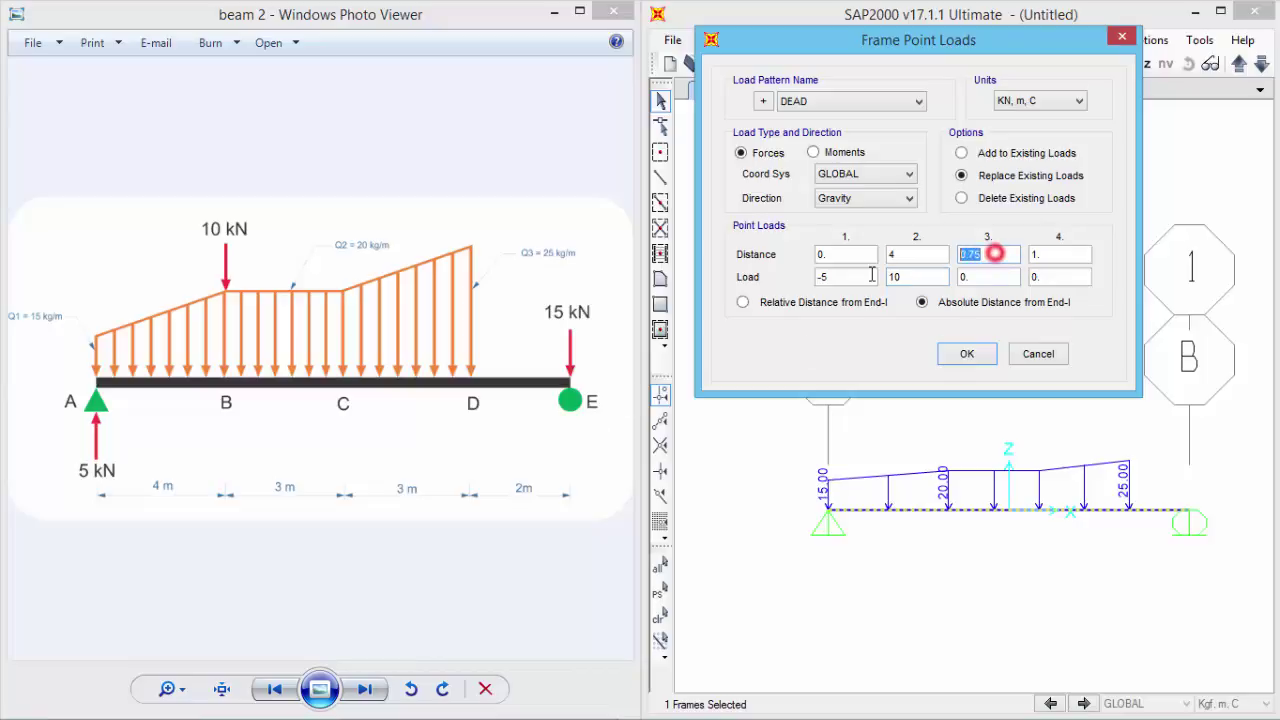
text(12)
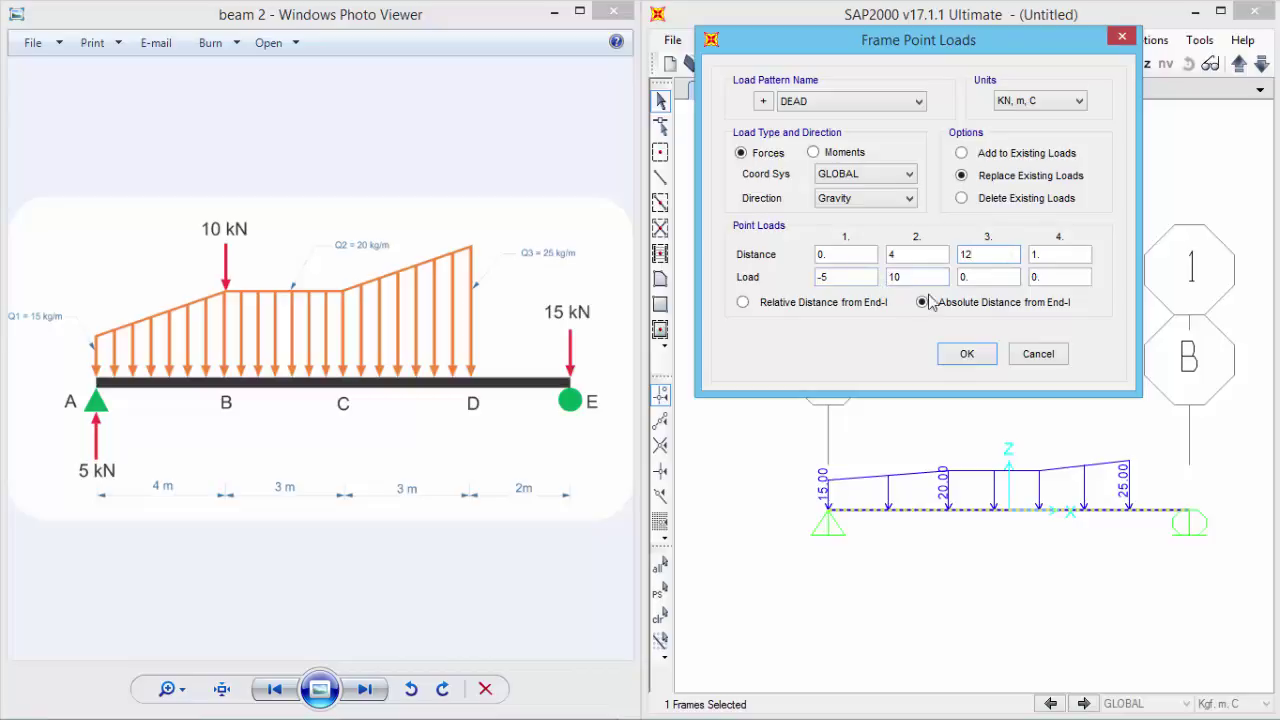
click(986, 277)
text(15)
click(1052, 254)
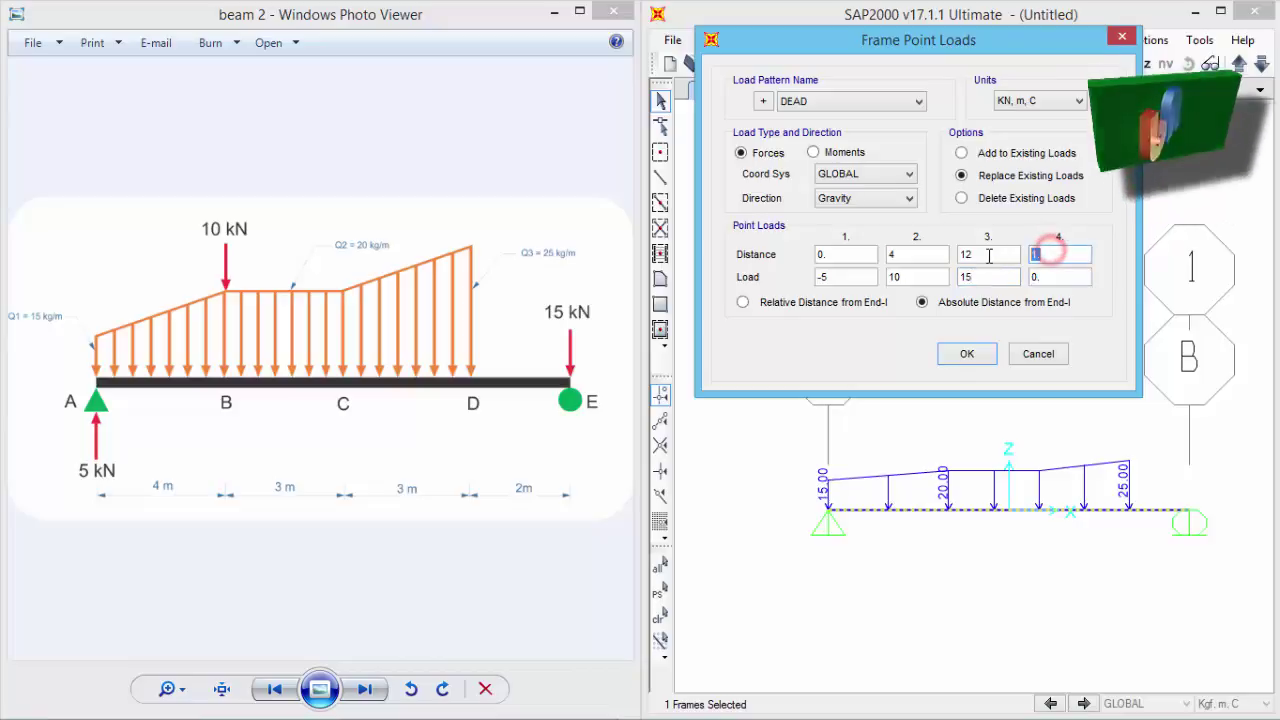
text(0)
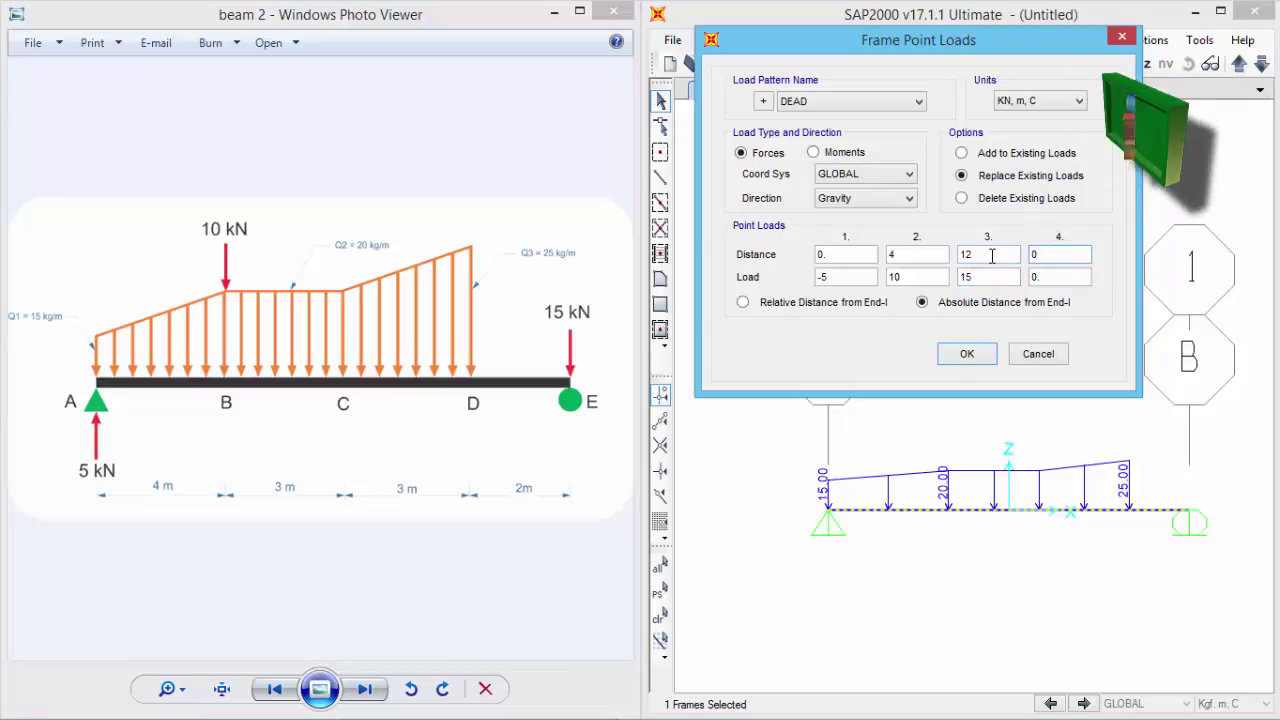
click(974, 356)
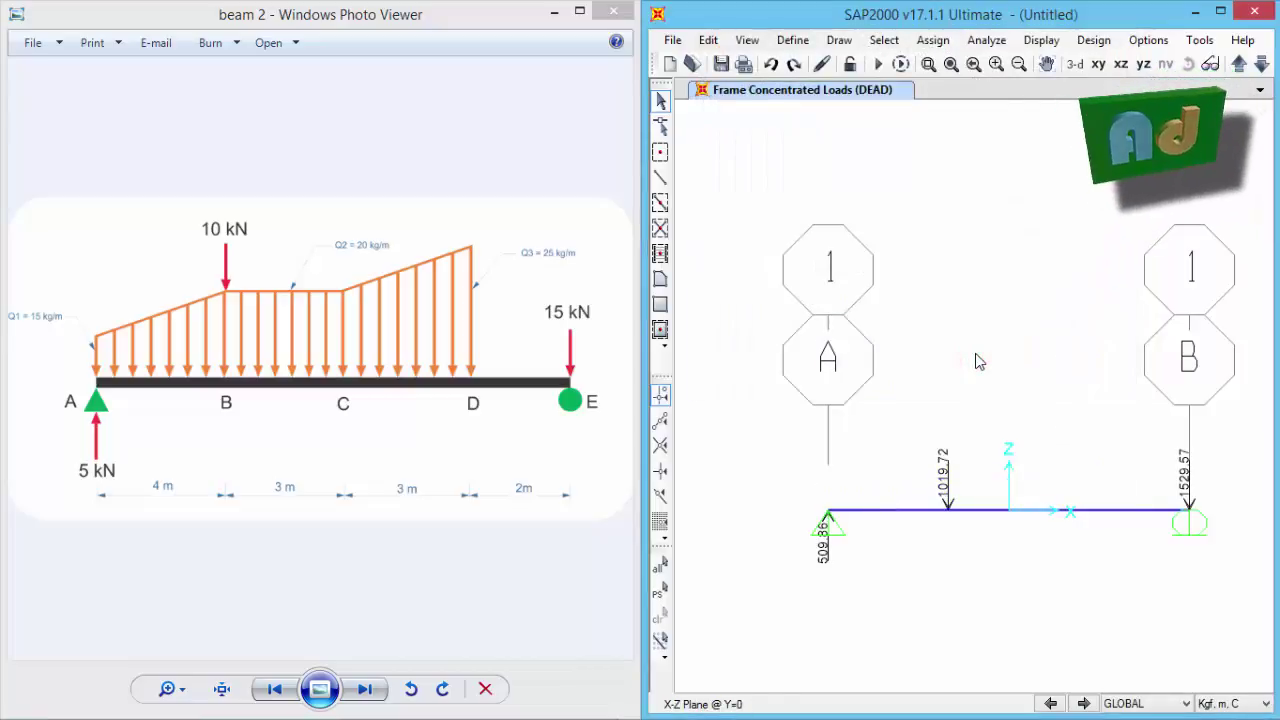
- Display the beam's DEAD span loads together with joint loads and loading values, in KN, m, C units
key(F4)
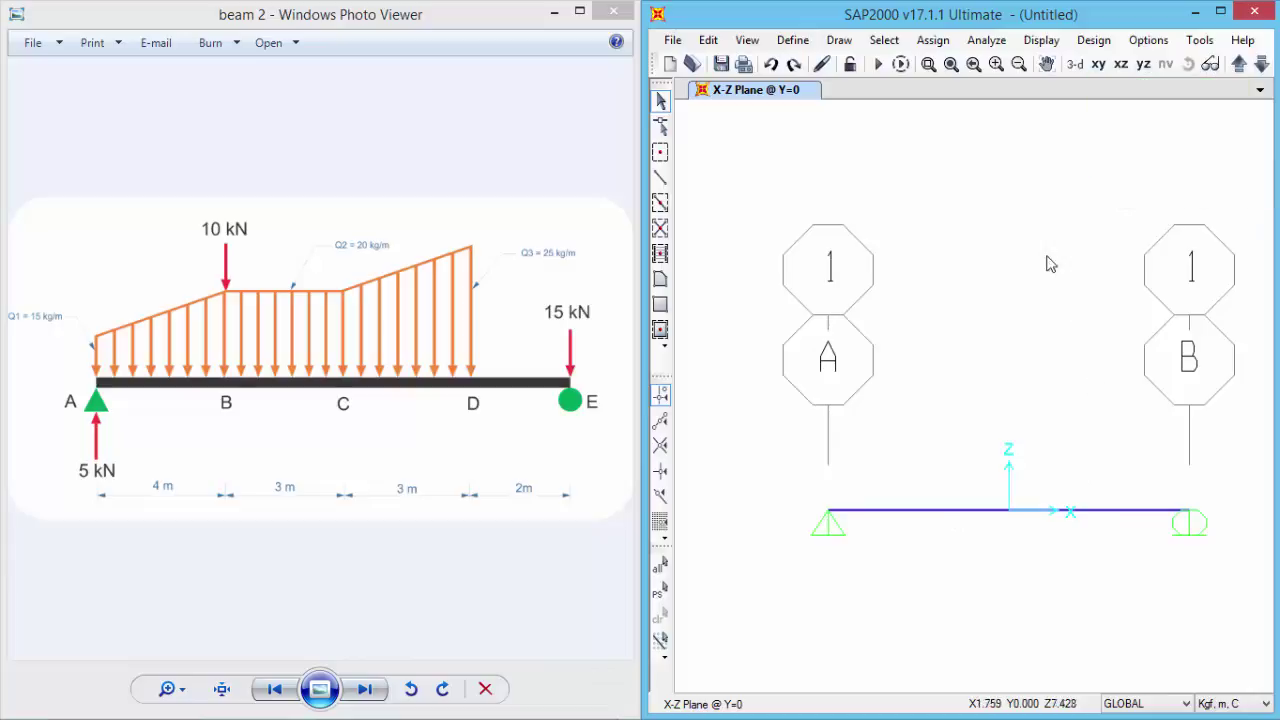
click(1042, 42)
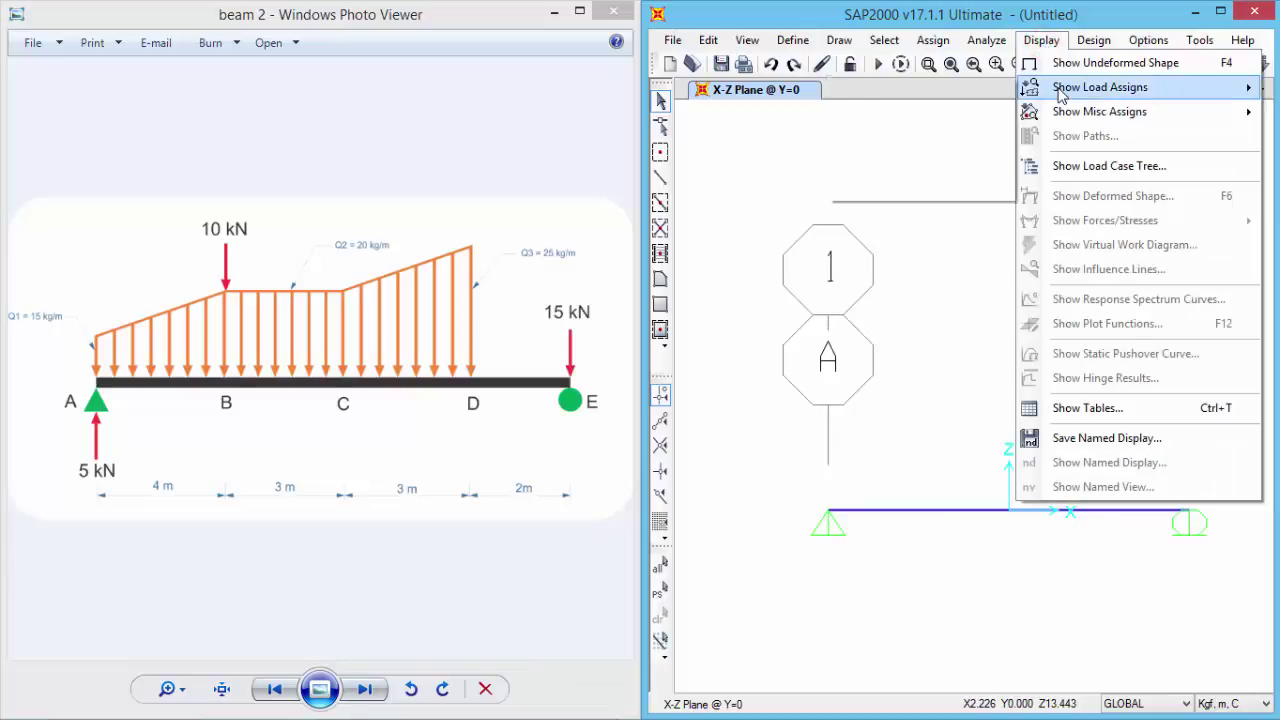
mouse_move(1060, 92)
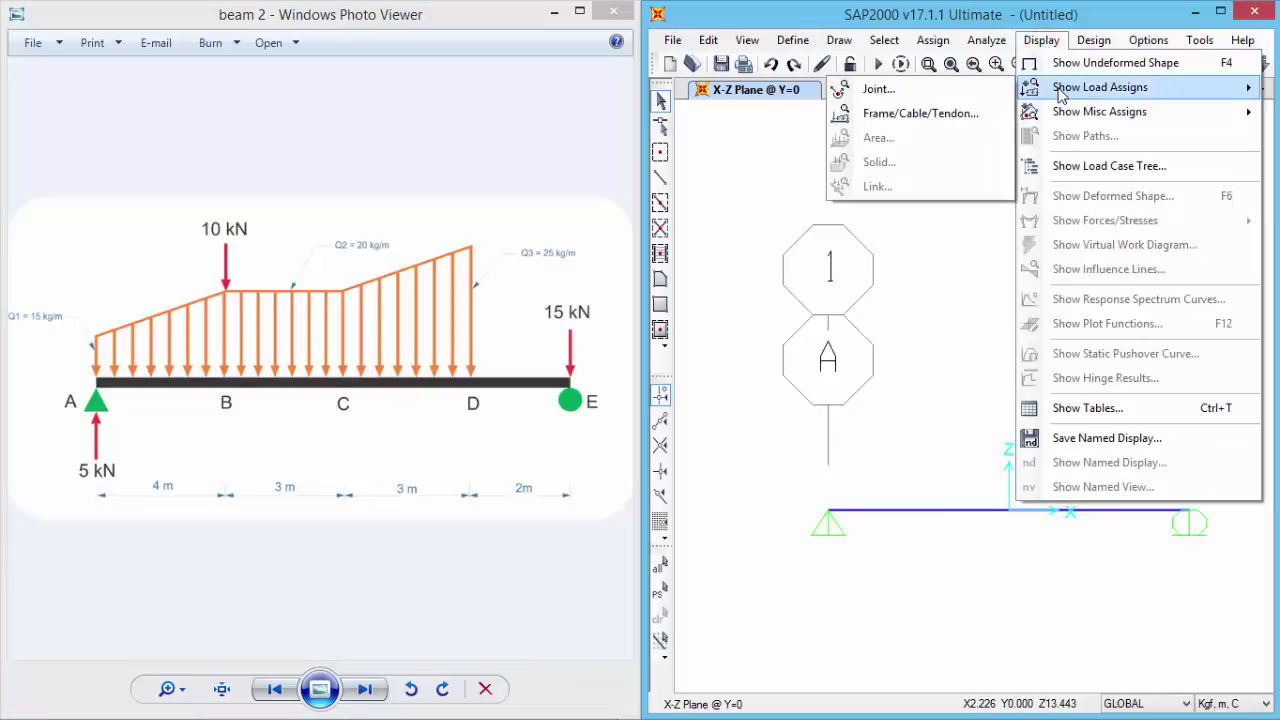
click(934, 114)
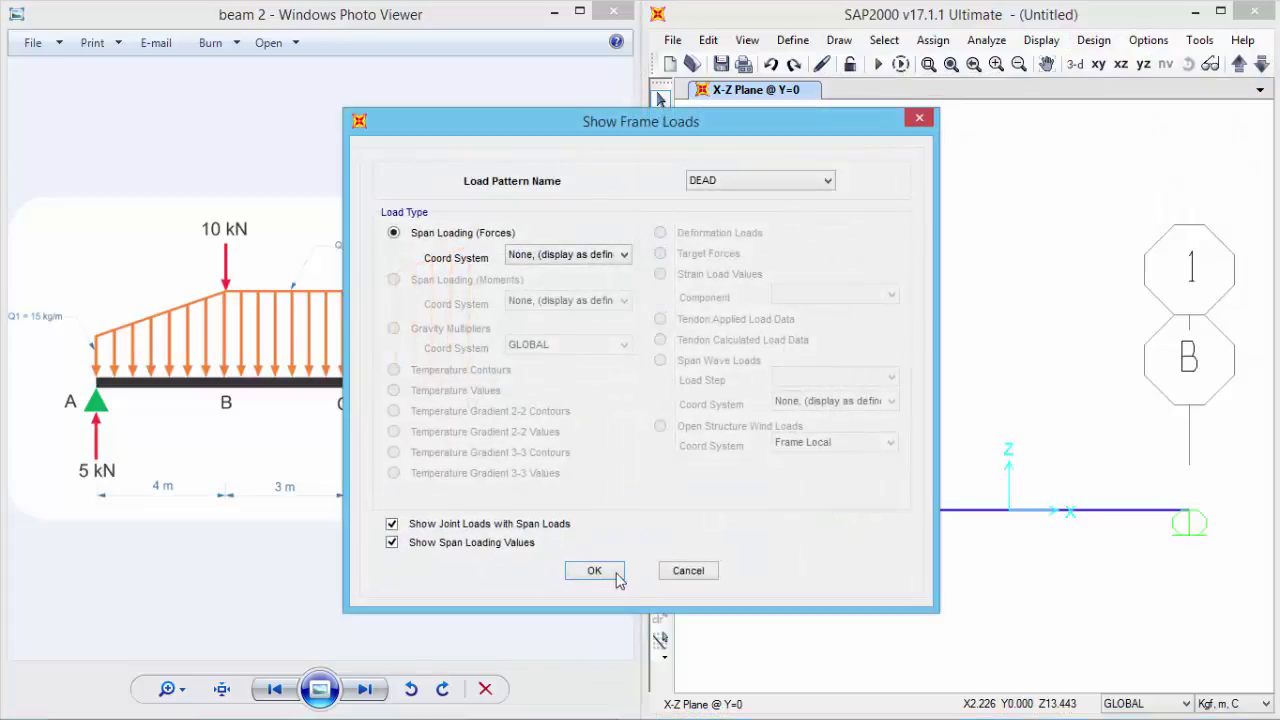
click(596, 571)
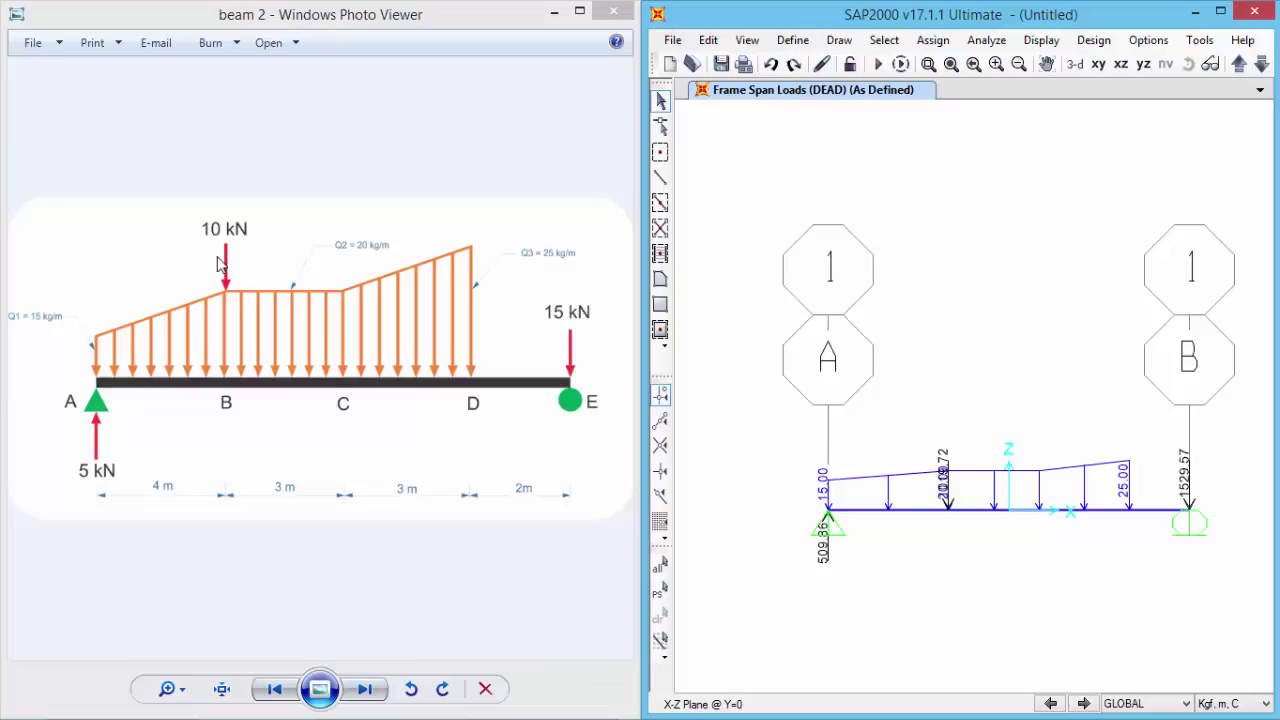
click(1230, 704)
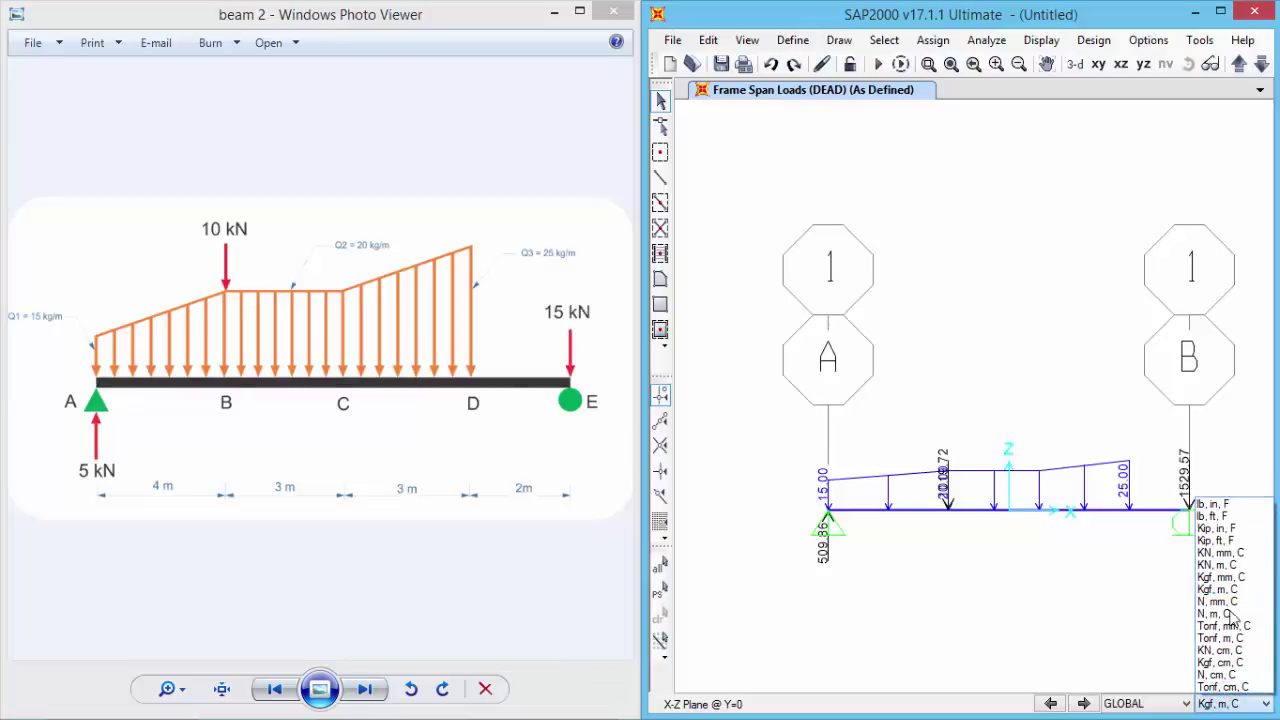
click(1226, 566)
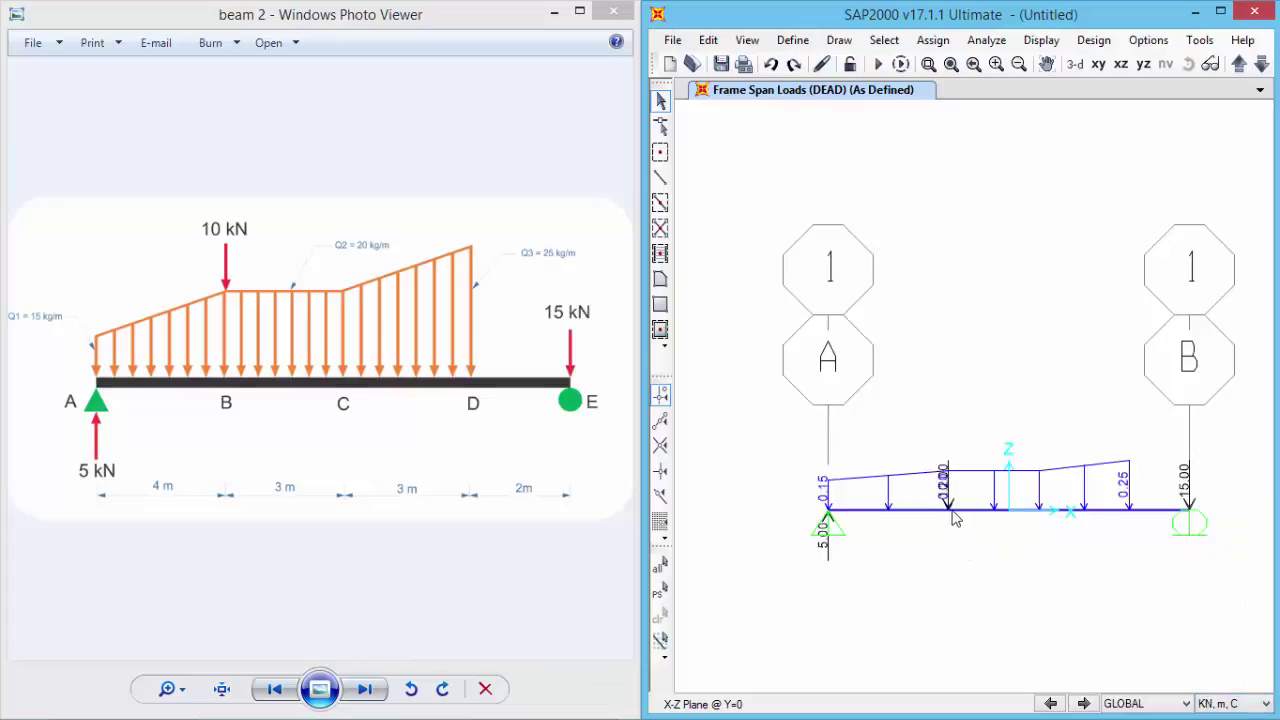